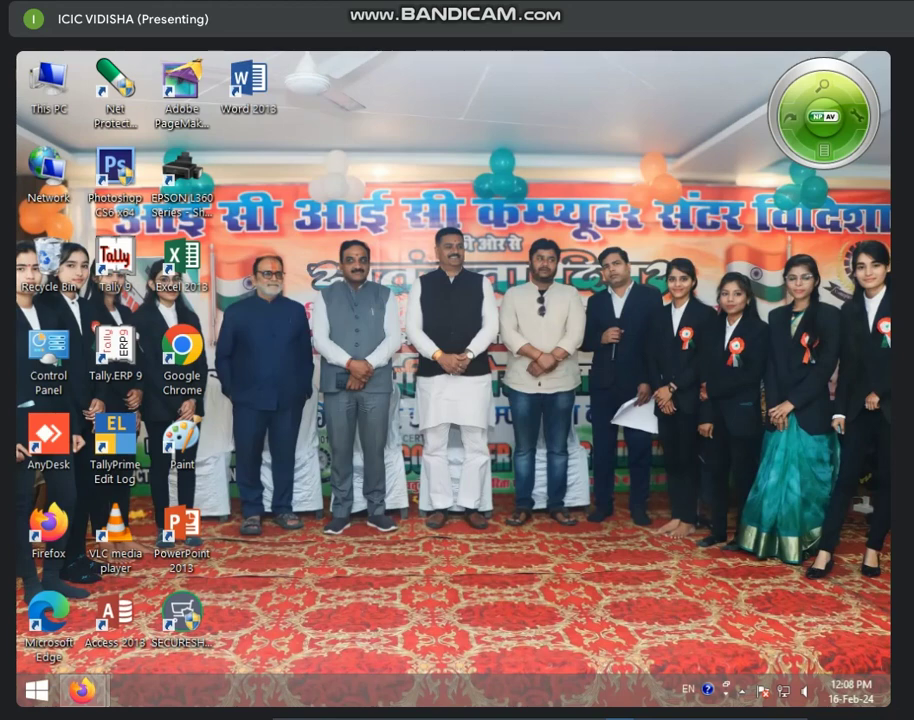
Refresh the desktop from its context menu and launch Google Chrome
right_click(323, 329)
click(413, 380)
right_click(398, 310)
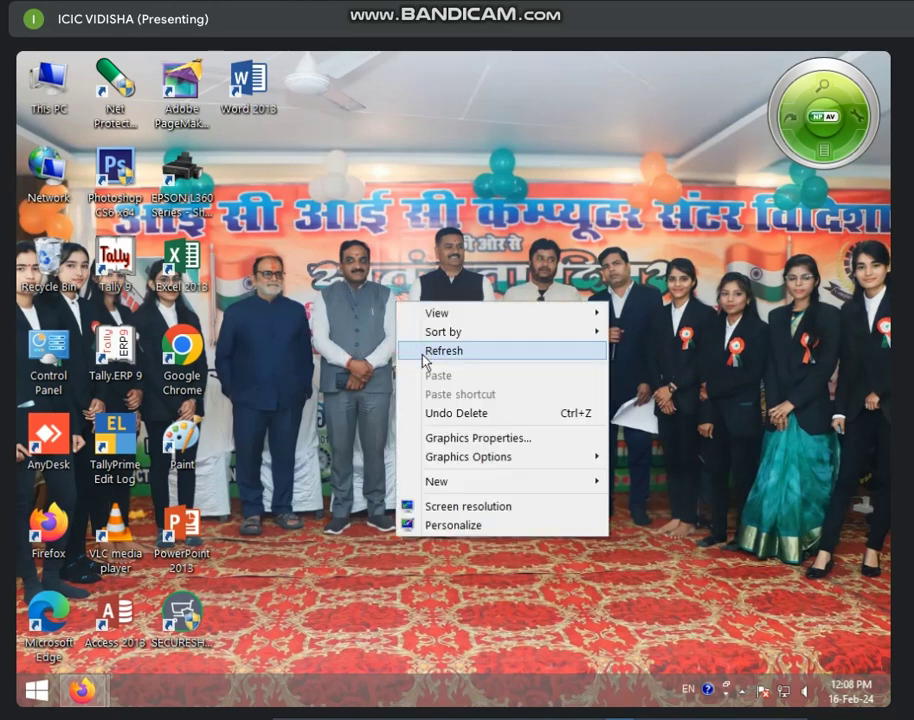
click(424, 354)
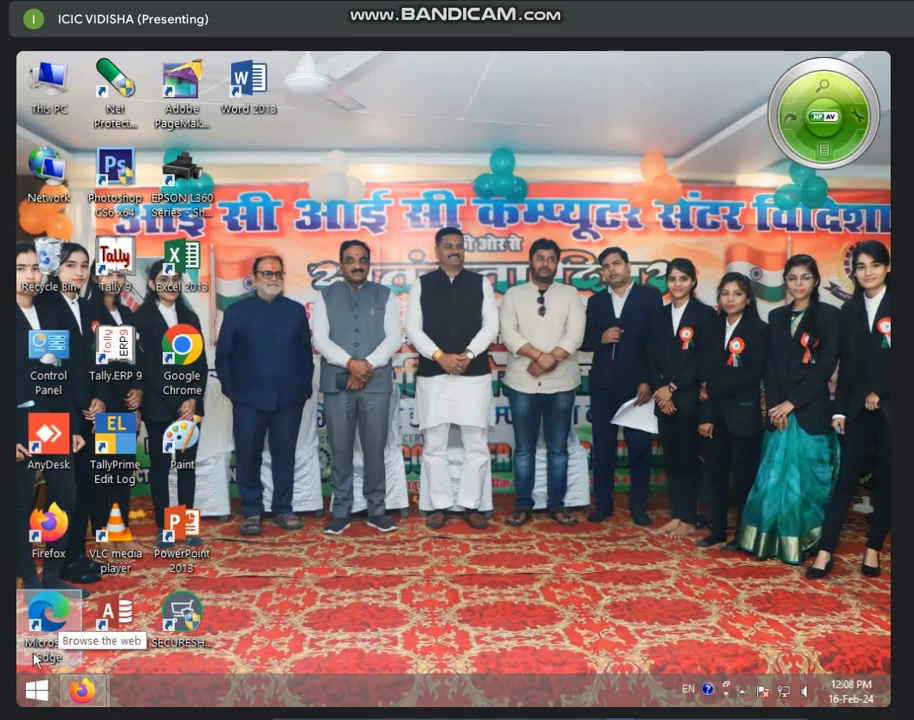
click(186, 373)
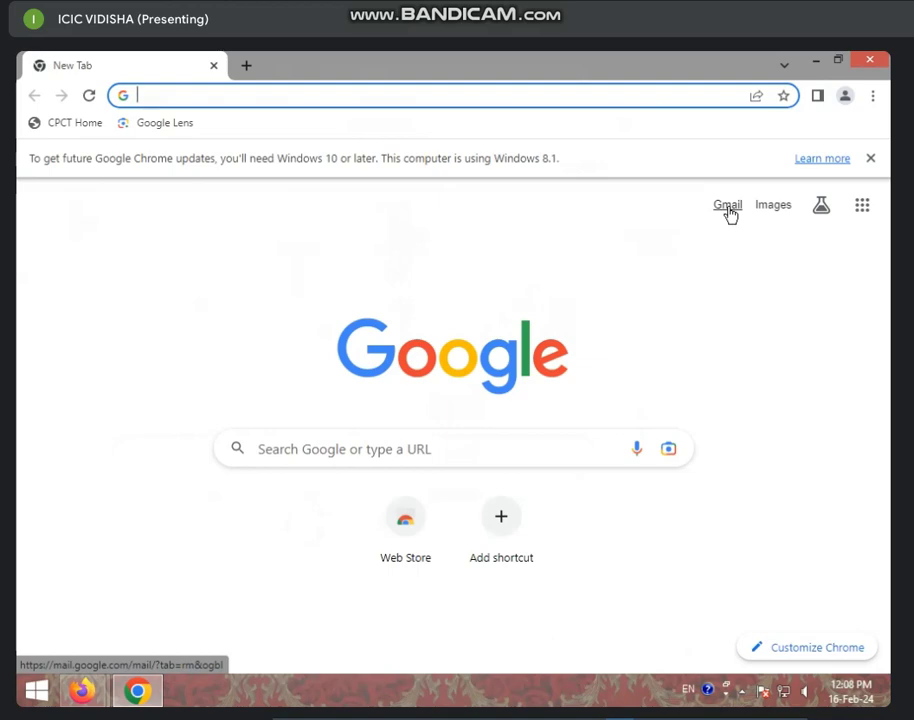
Open Gmail and choose the saved account on the sign-in page
click(729, 210)
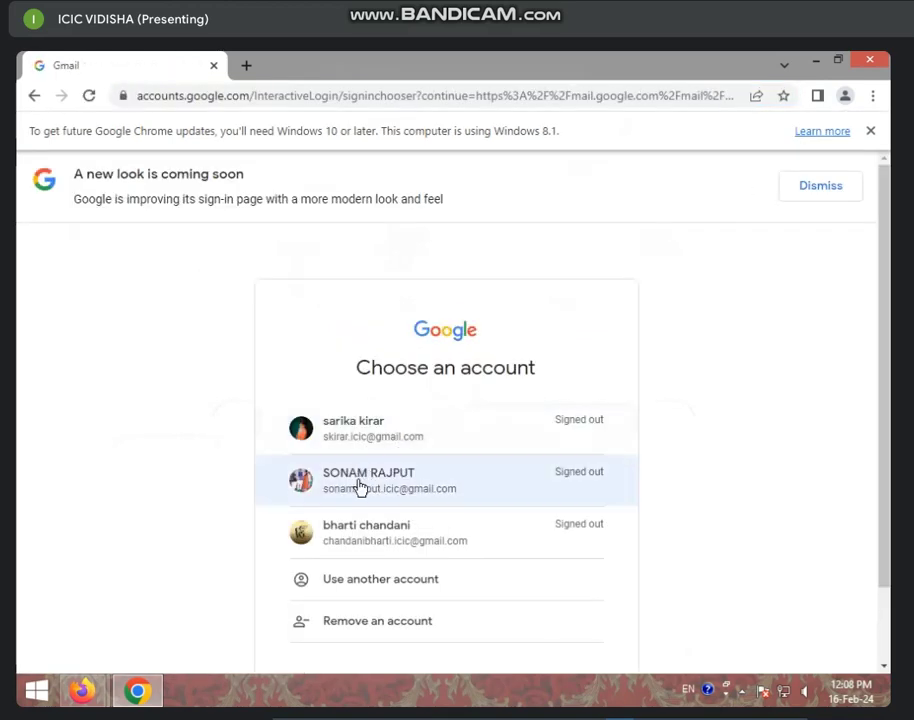
scroll(366, 498, down, 2)
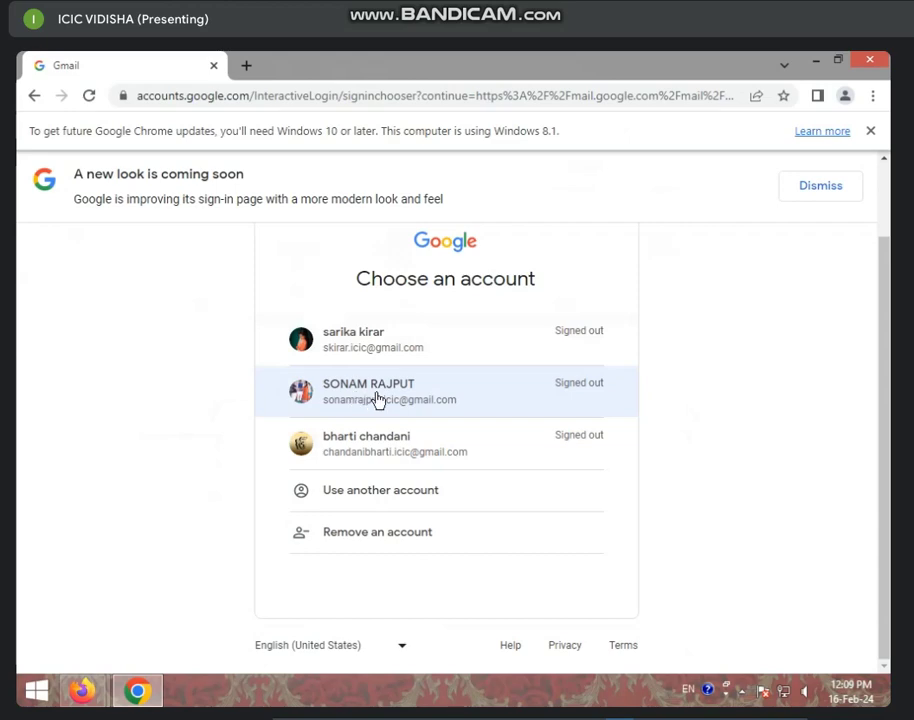
click(378, 400)
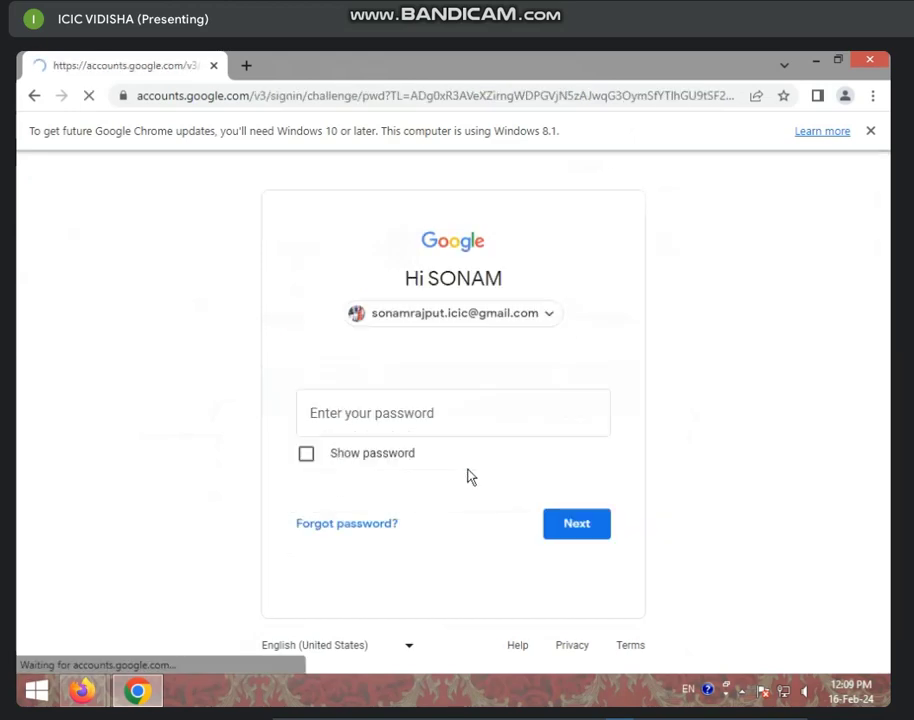
click(33, 95)
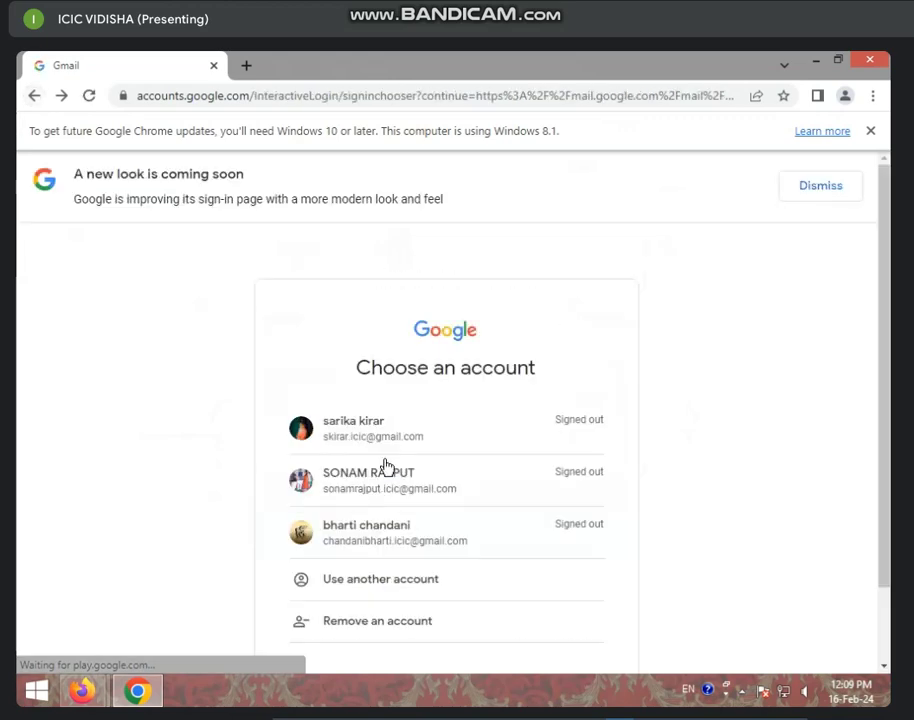
scroll(385, 470, down, 2)
click(370, 482)
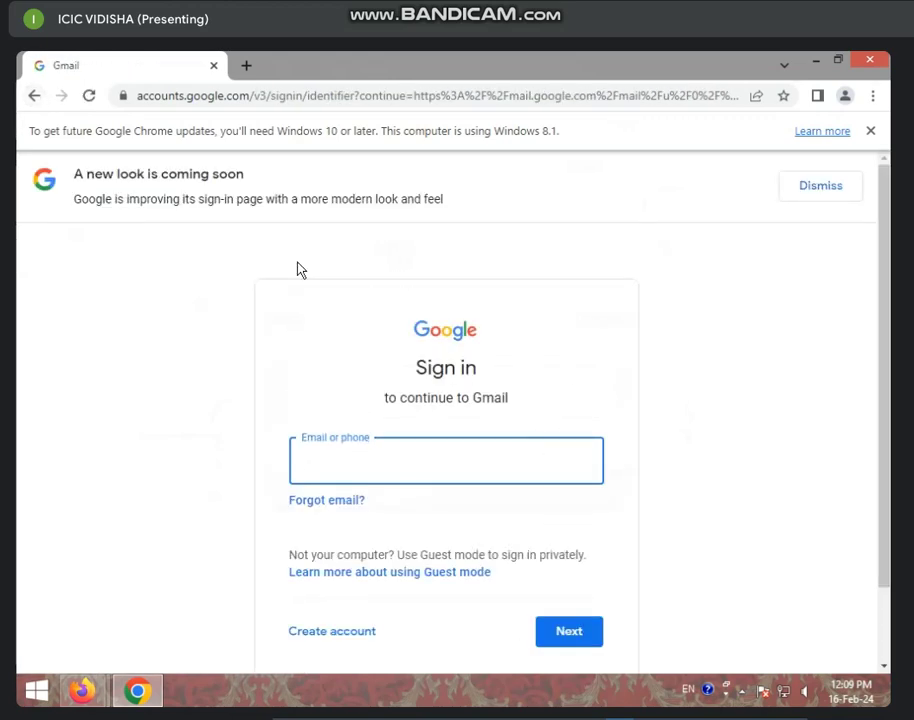
click(35, 97)
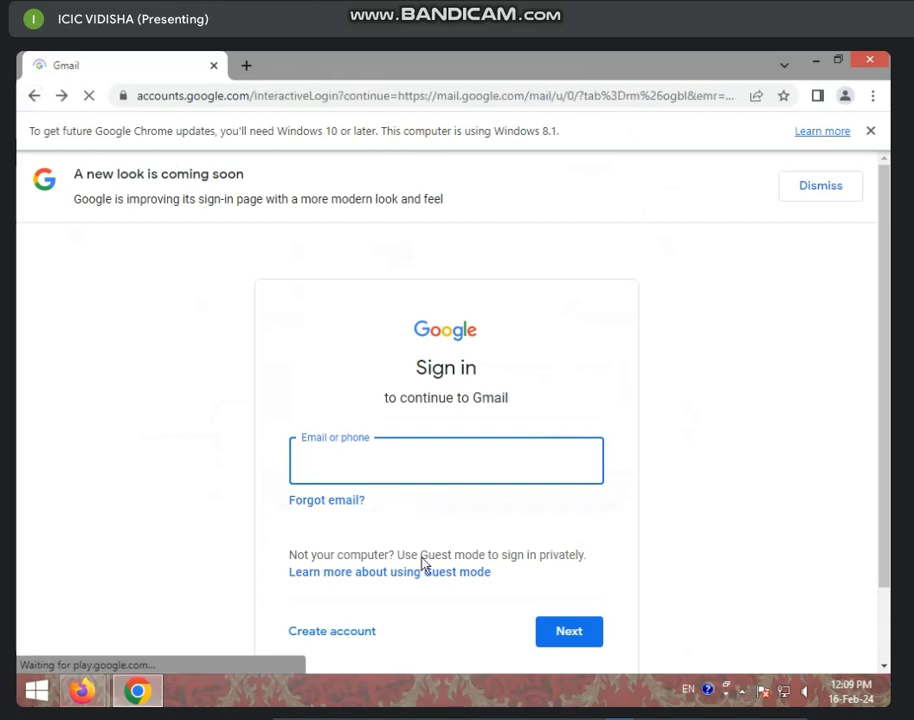
scroll(408, 485, down, 2)
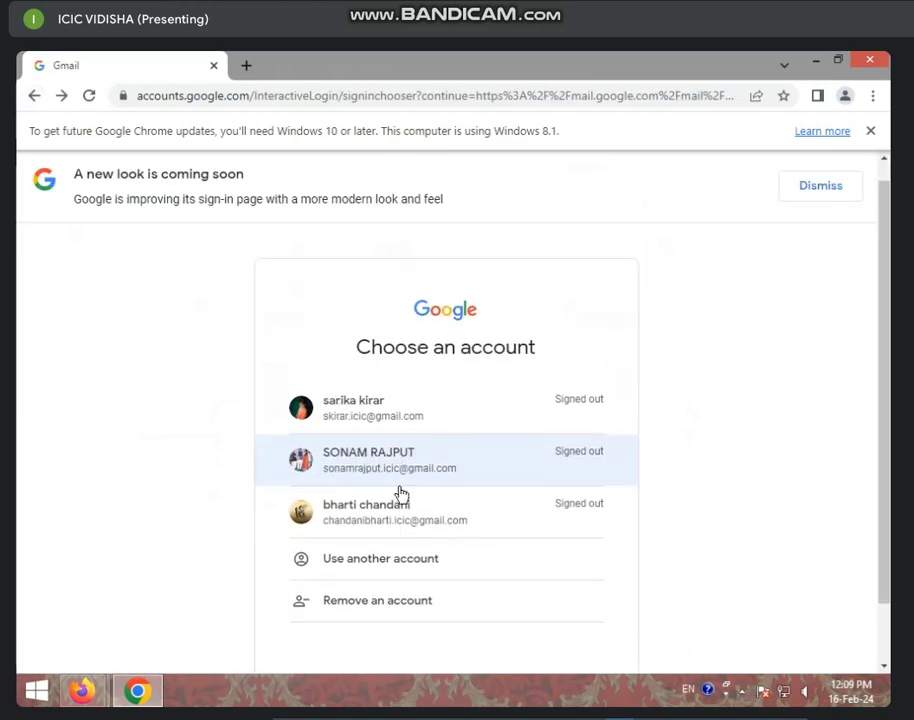
click(400, 399)
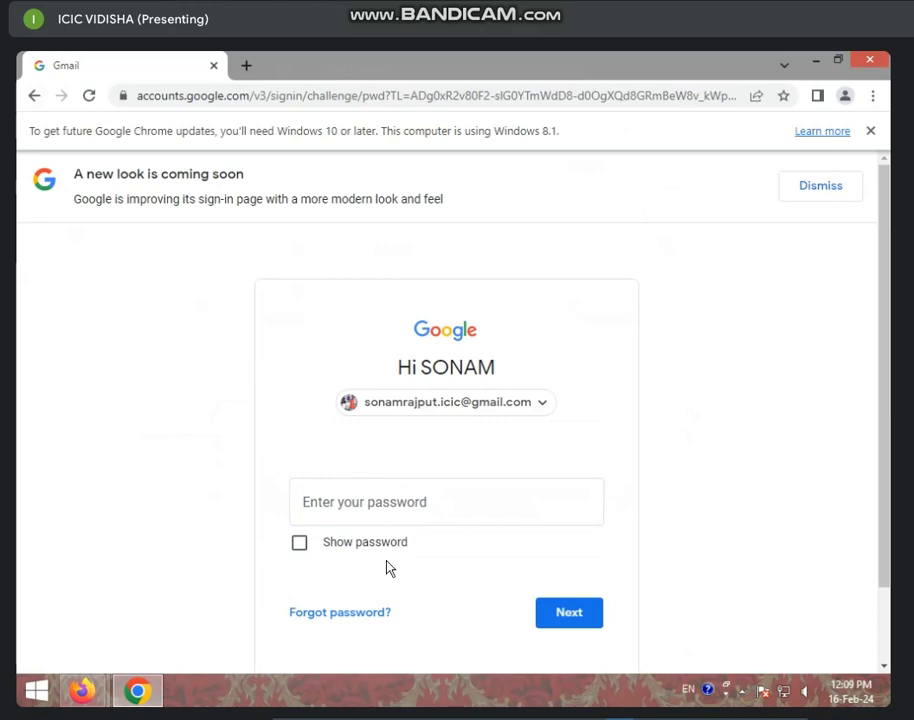
Sign in with the account password, then open a new browser tab
click(357, 493)
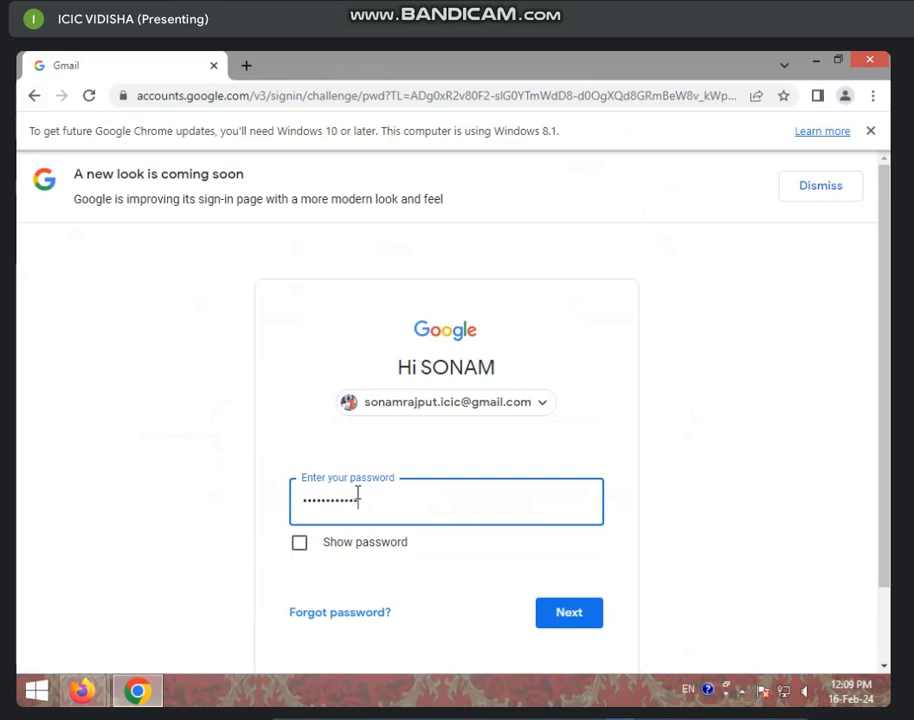
key(Return)
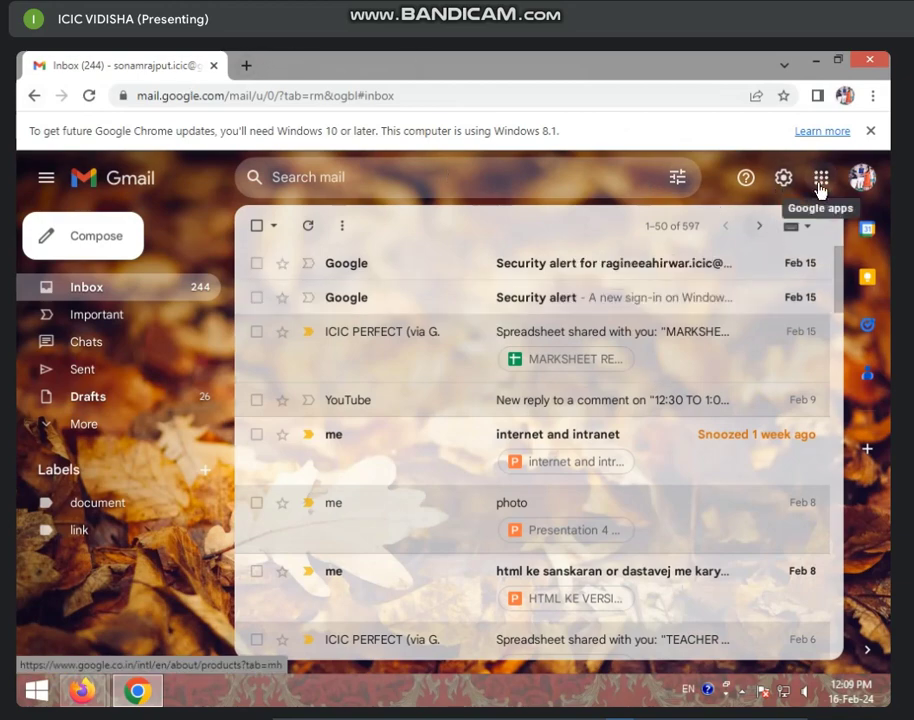
click(250, 66)
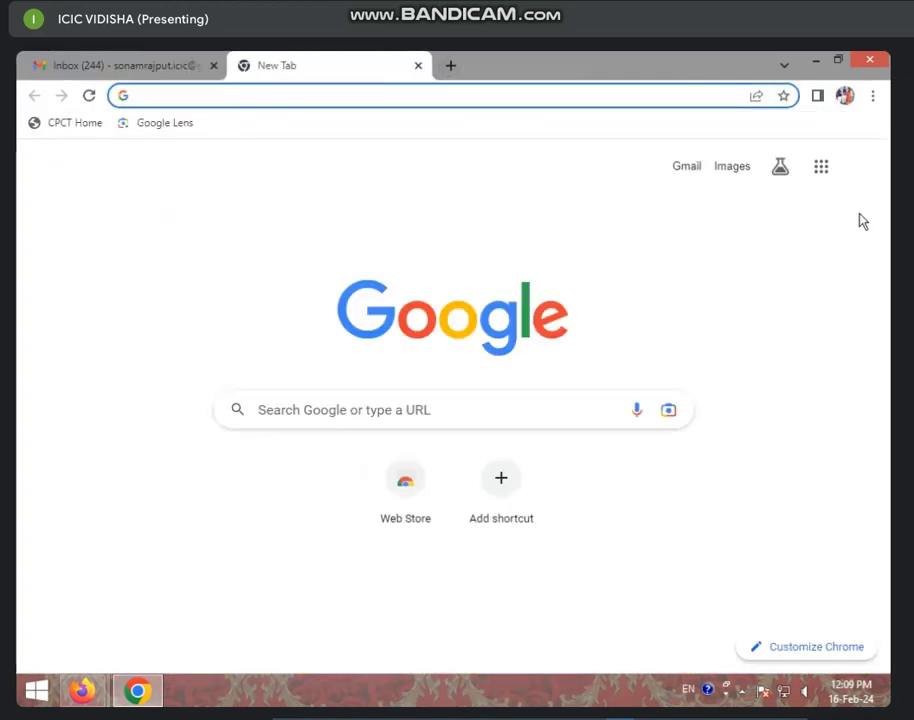
Look over the Google apps list and the signed-in account details
click(824, 170)
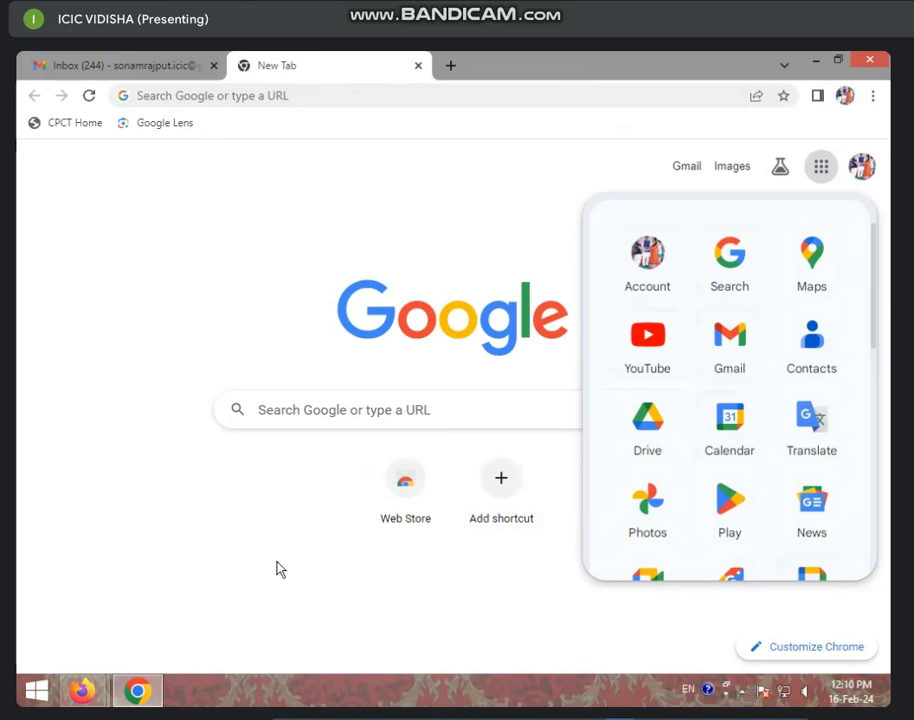
click(220, 257)
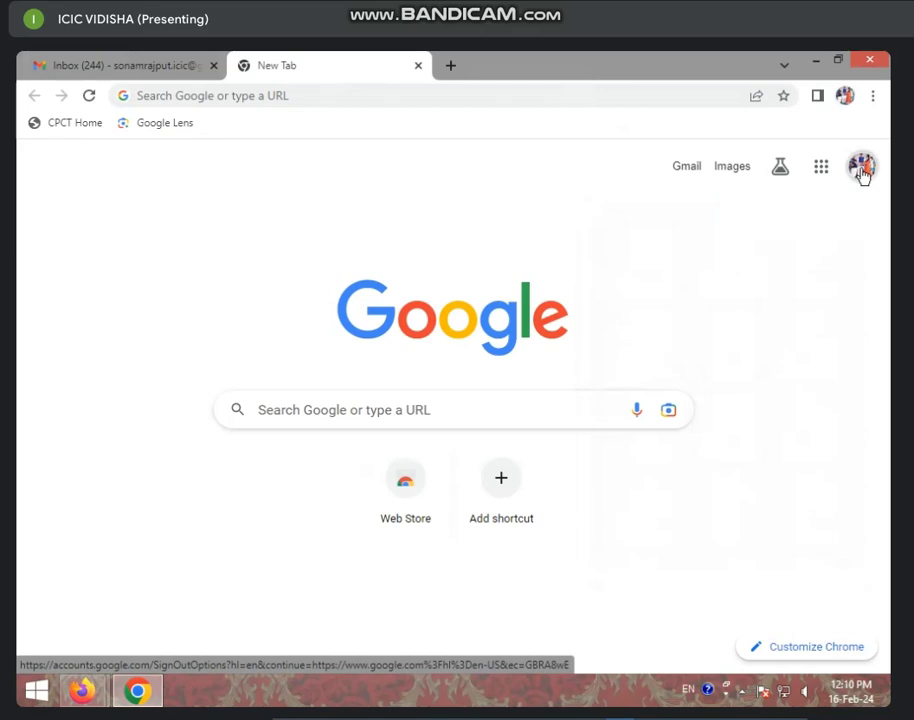
click(862, 170)
click(445, 160)
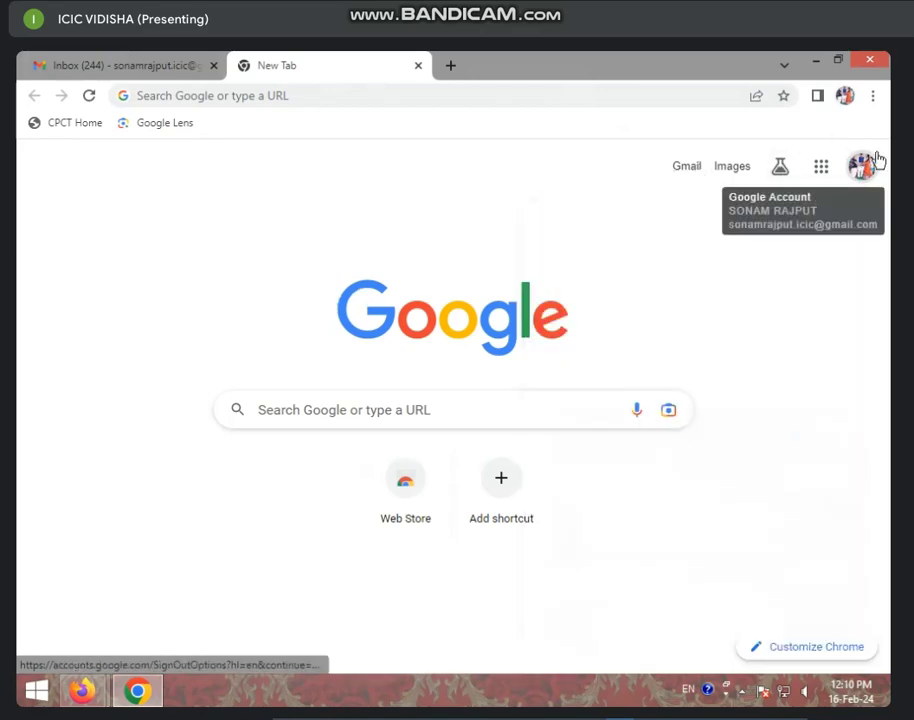
Launch Google Sheets from the Google apps list
click(822, 172)
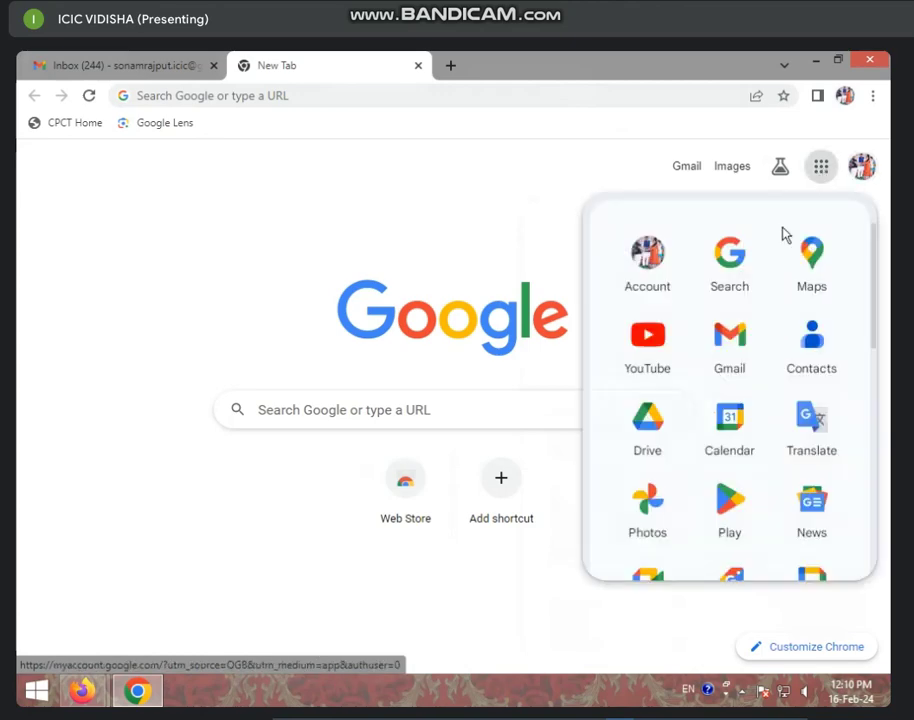
scroll(696, 440, down, 5)
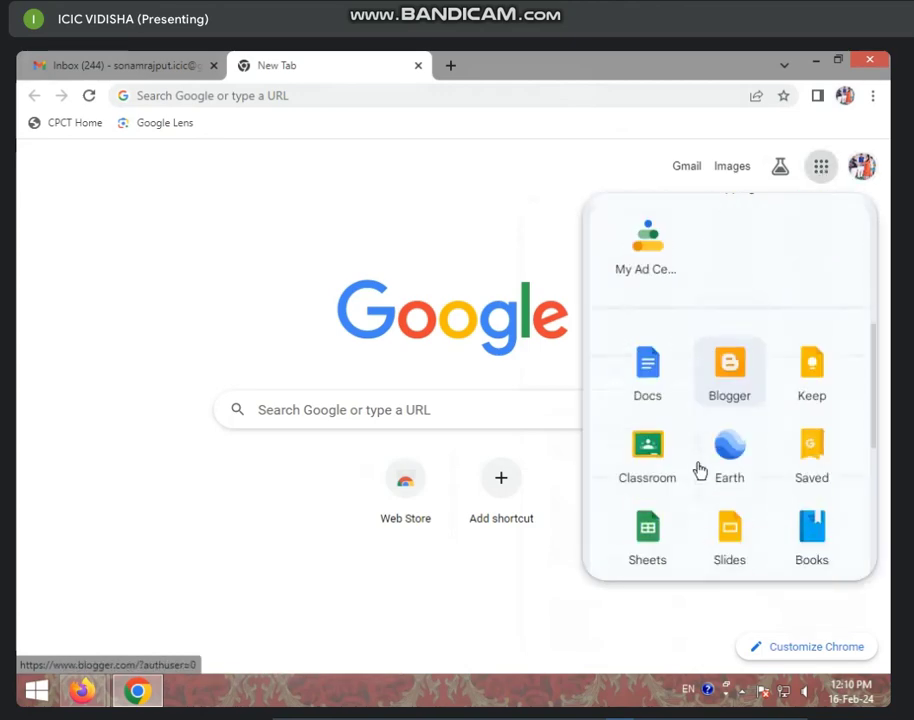
scroll(700, 470, up, 5)
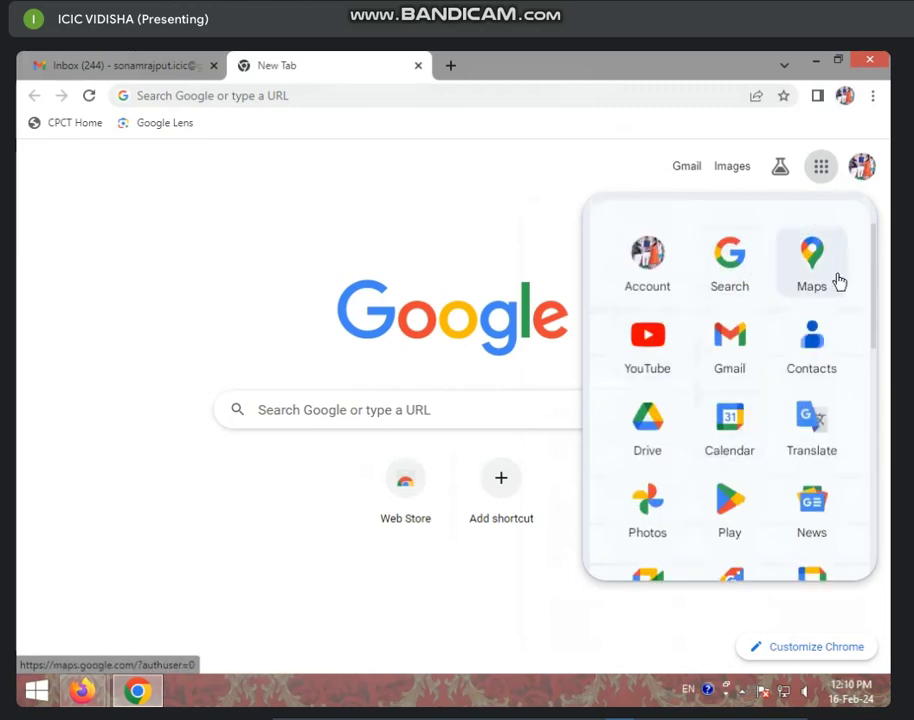
scroll(708, 415, down, 2)
scroll(708, 422, down, 2)
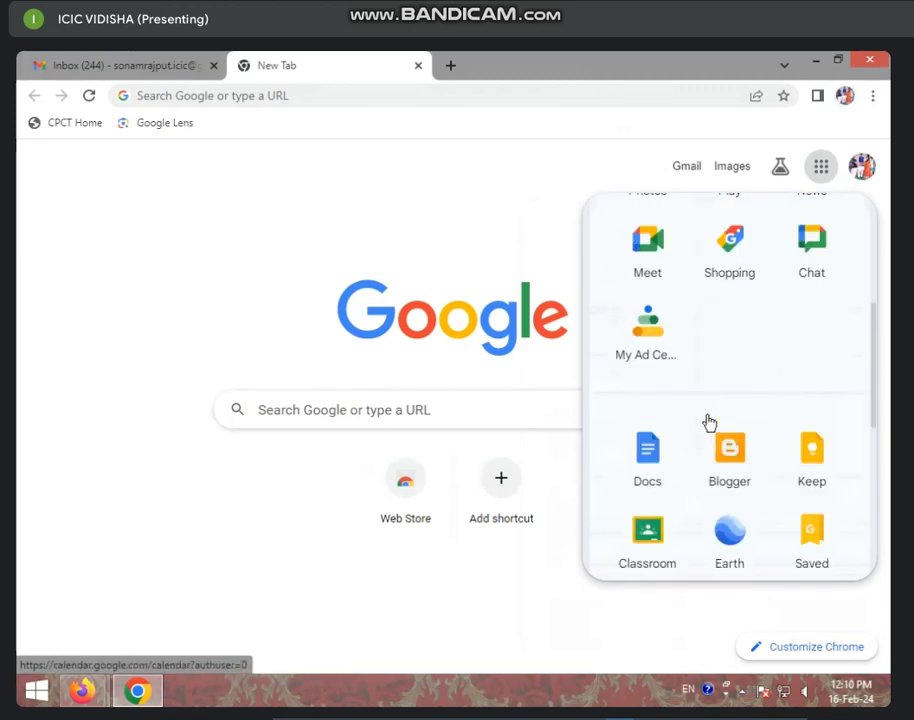
scroll(700, 430, down, 1)
scroll(660, 500, down, 1)
scroll(650, 505, down, 1)
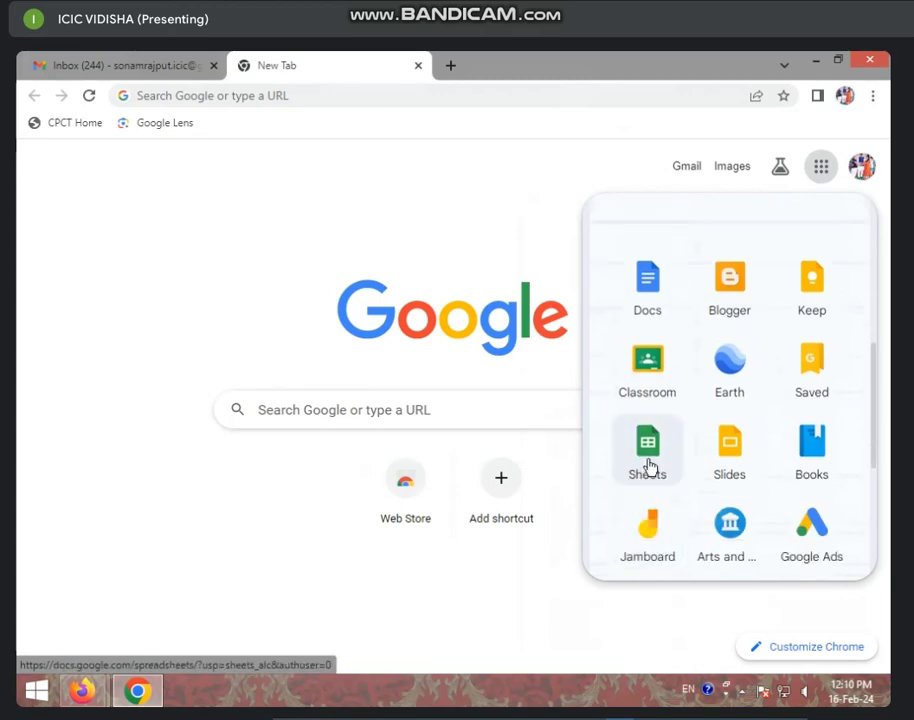
click(649, 466)
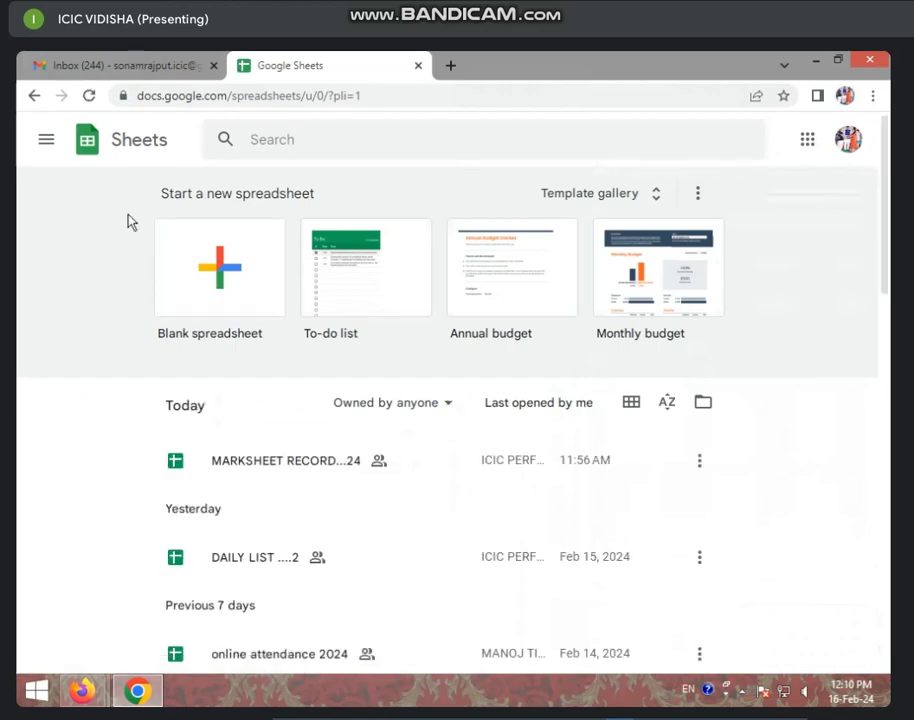
scroll(395, 570, down, 3)
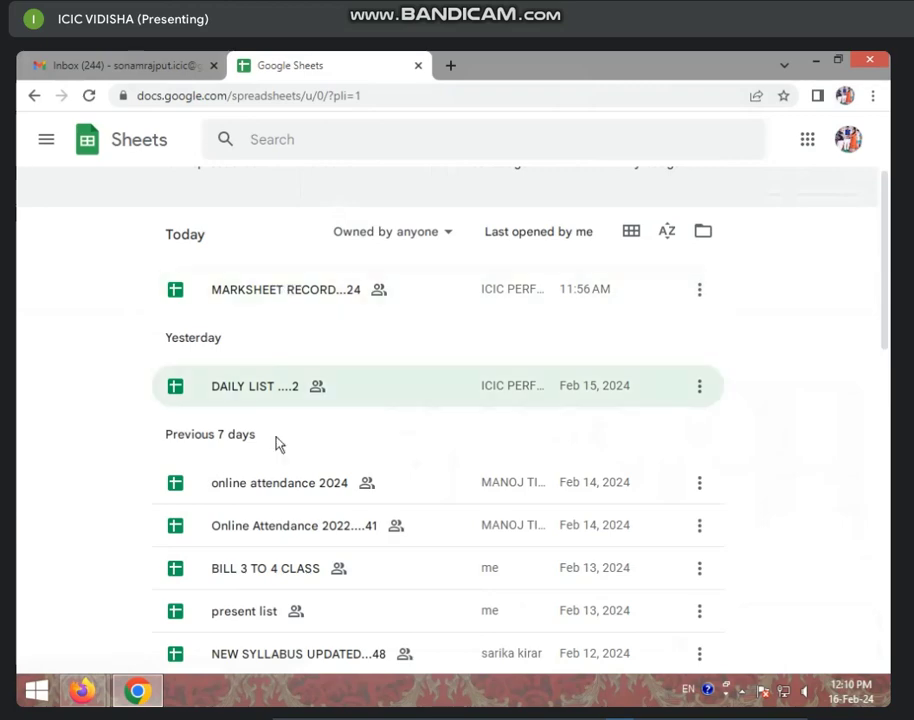
scroll(260, 455, up, 2)
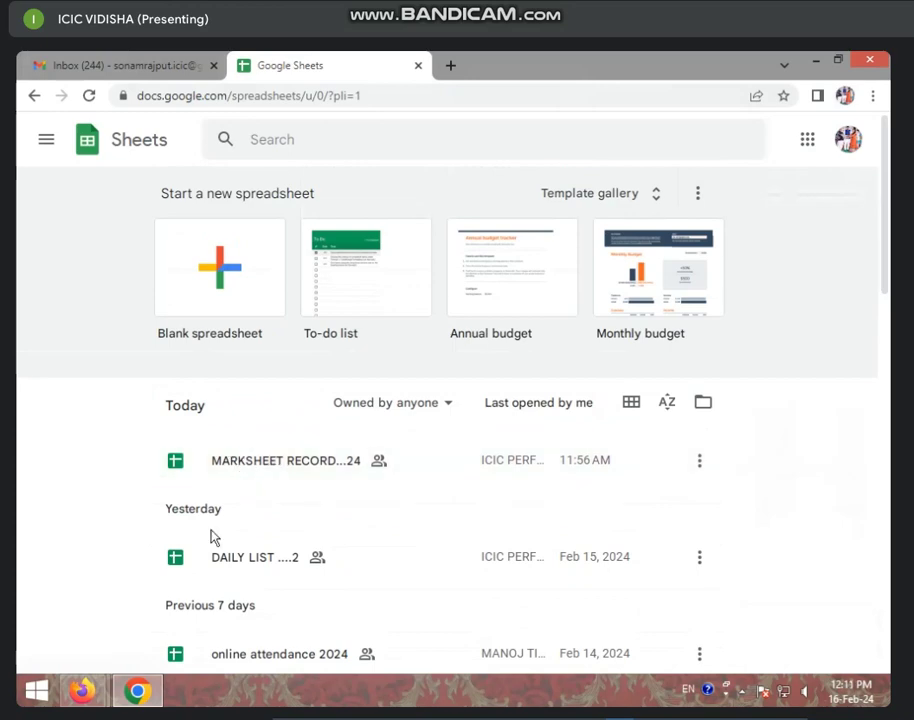
scroll(201, 598, down, 1)
scroll(201, 598, down, 1)
scroll(201, 598, down, 1)
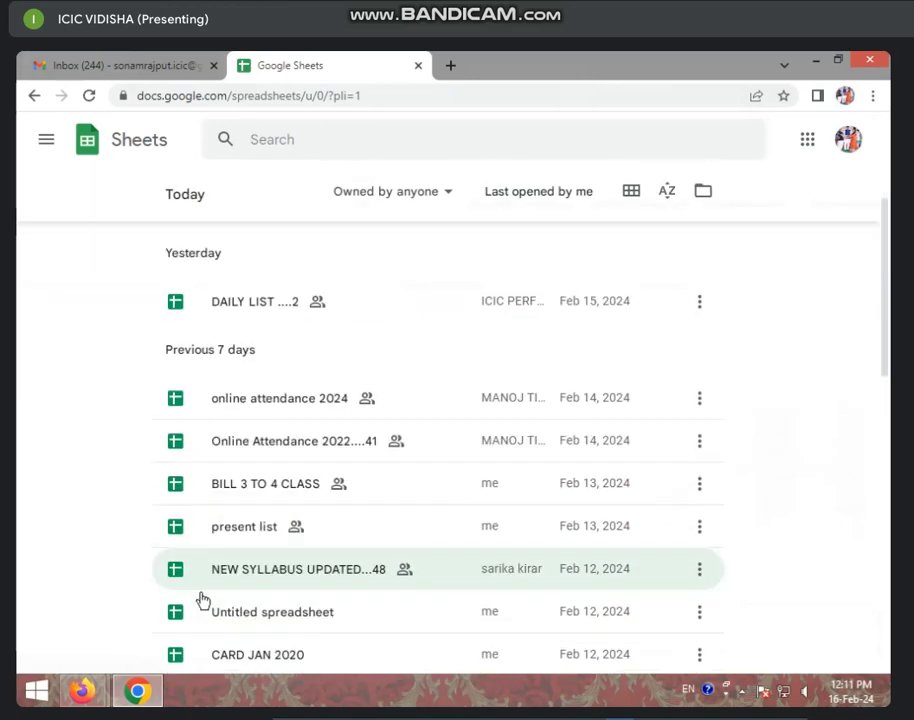
scroll(201, 598, down, 2)
scroll(201, 598, down, 1)
scroll(201, 598, up, 5)
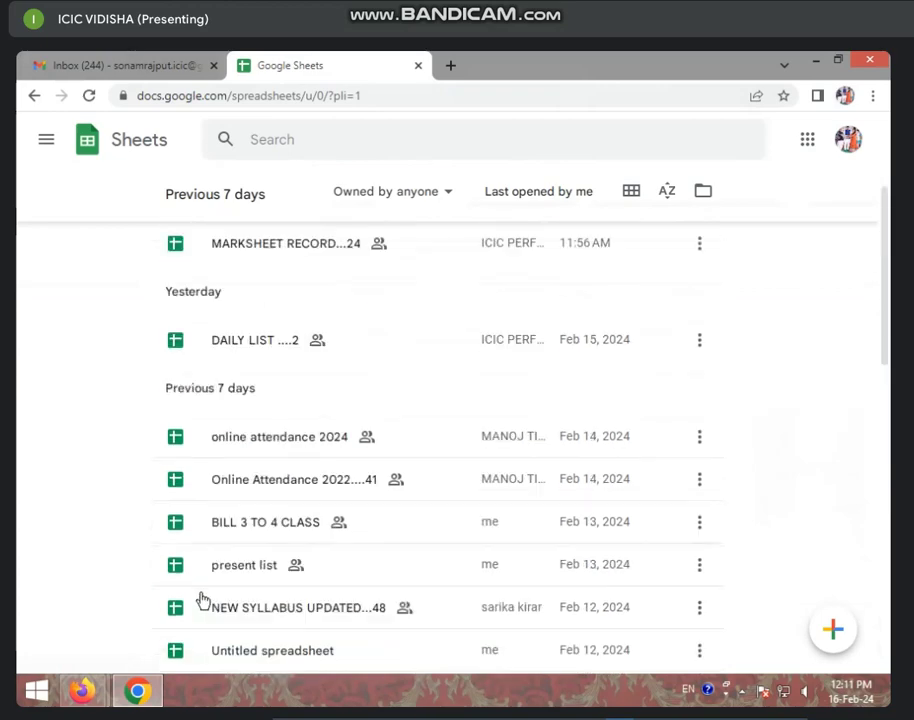
scroll(201, 598, up, 3)
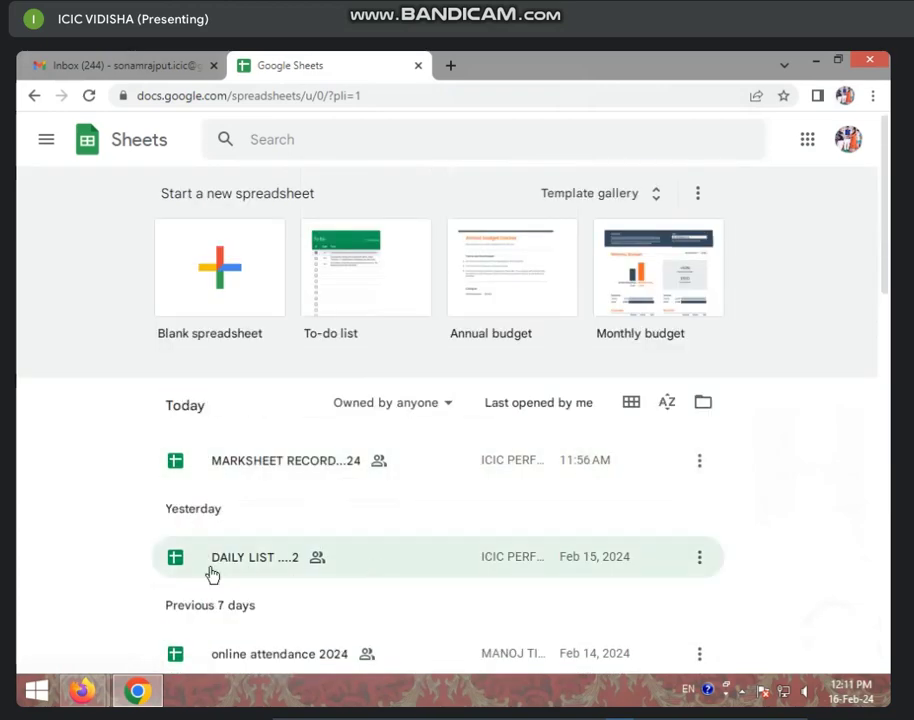
scroll(193, 512, down, 1)
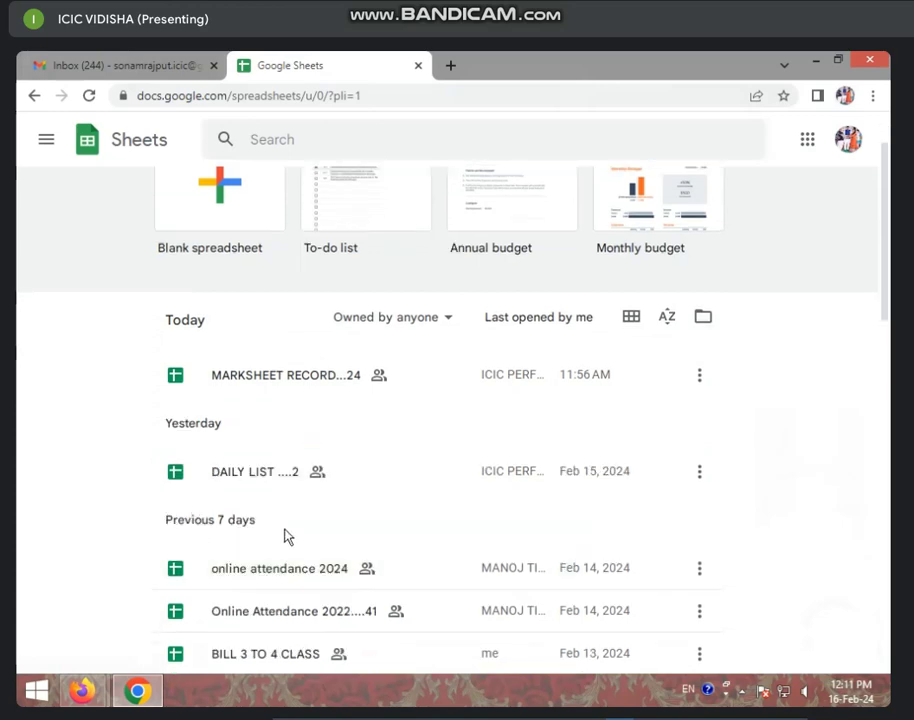
scroll(249, 571, down, 2)
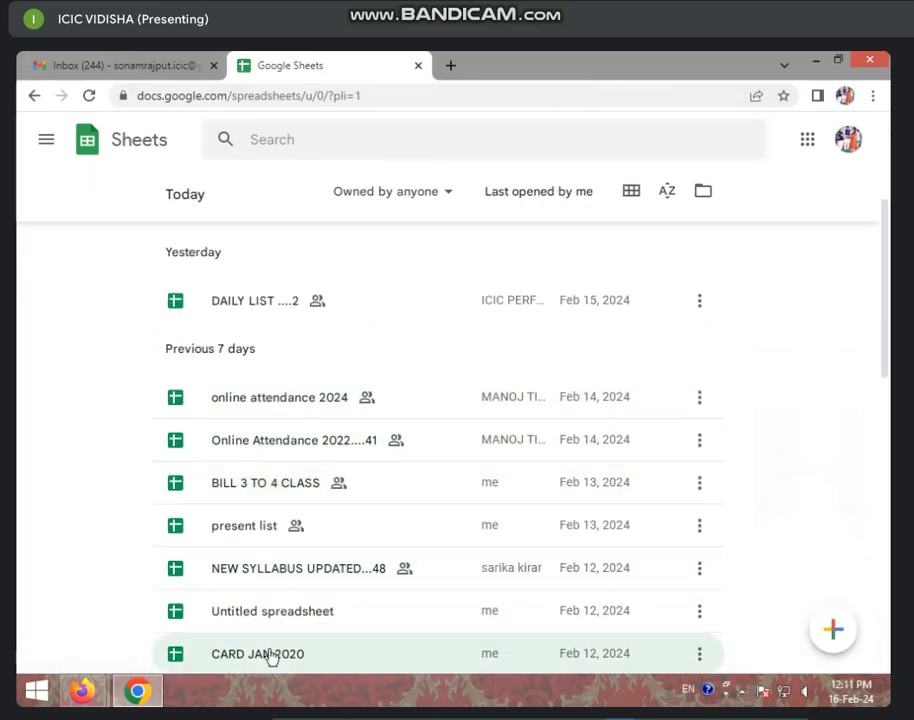
scroll(224, 645, down, 2)
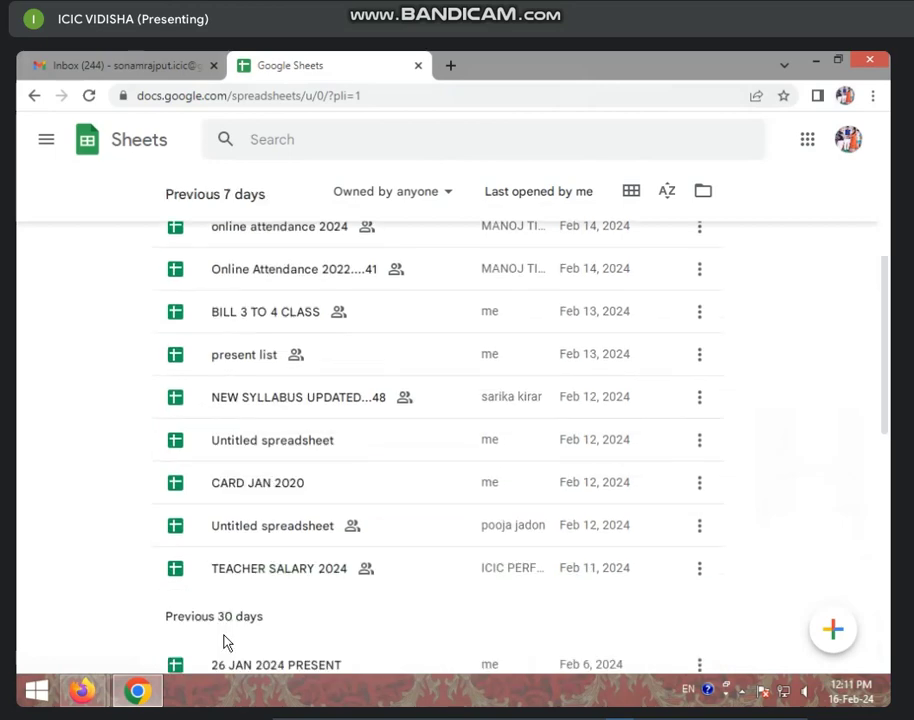
scroll(231, 632, down, 1)
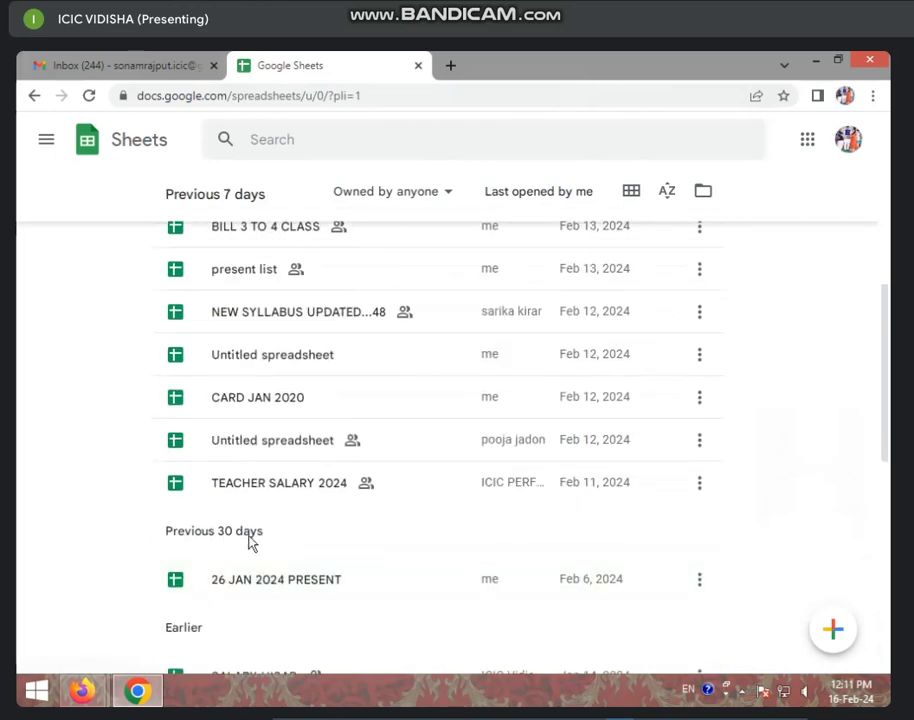
scroll(244, 566, up, 4)
scroll(330, 586, up, 2)
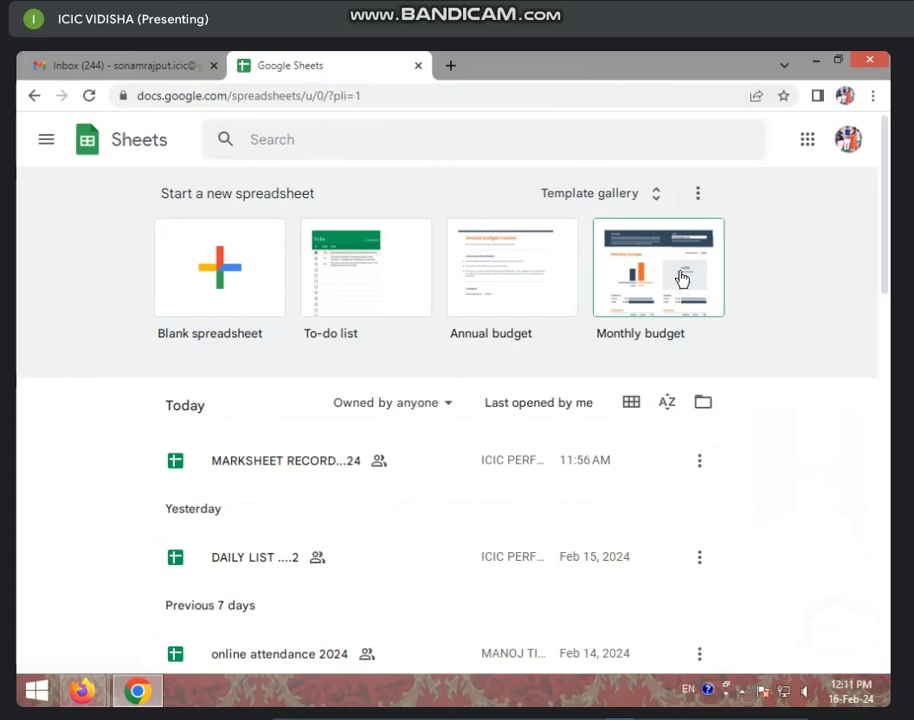
Scroll through the Template gallery, then create a Blank spreadsheet
click(611, 202)
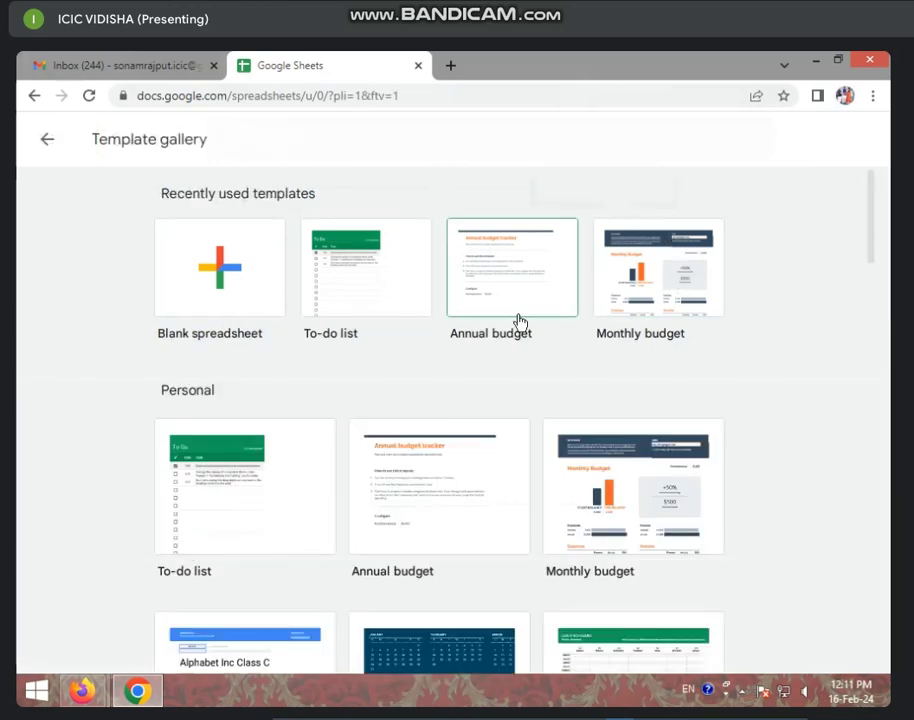
scroll(577, 418, down, 3)
scroll(571, 459, down, 2)
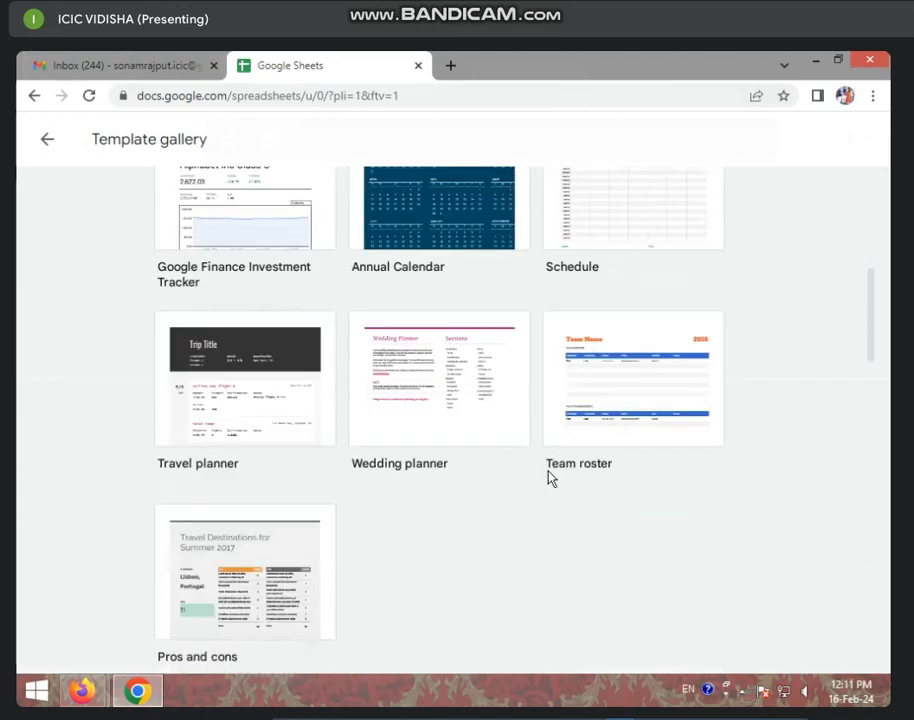
scroll(540, 476, down, 4)
scroll(520, 476, up, 1)
scroll(524, 482, up, 2)
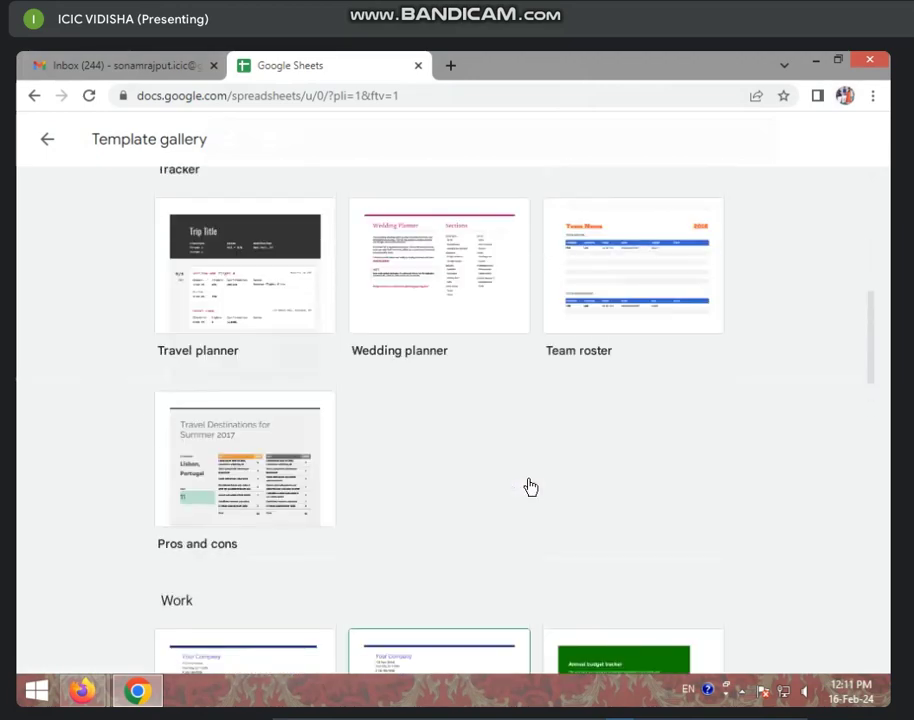
scroll(530, 487, up, 2)
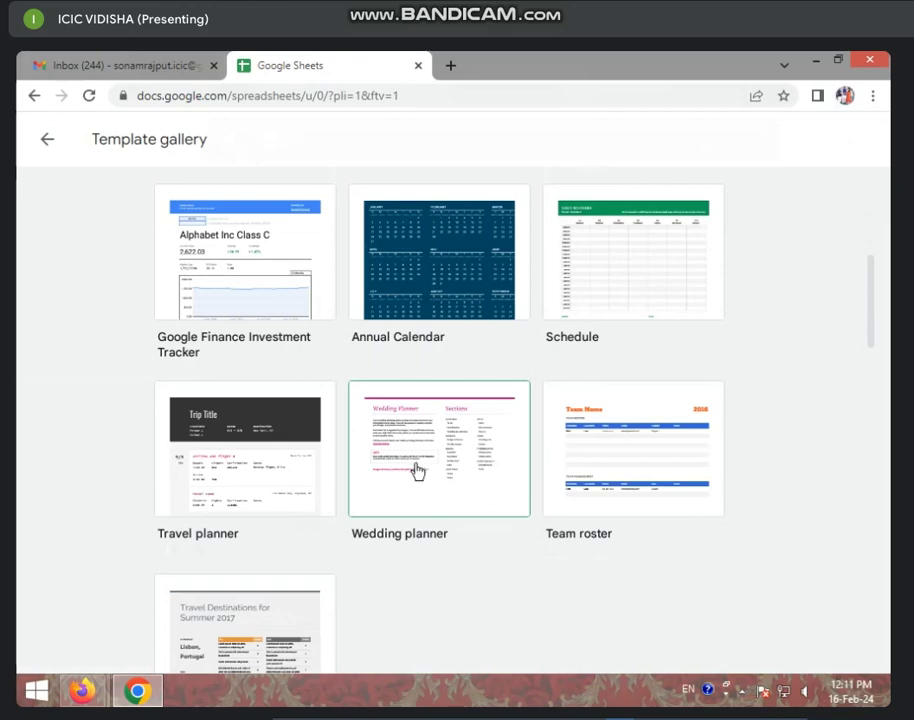
scroll(415, 472, up, 2)
scroll(415, 472, up, 2)
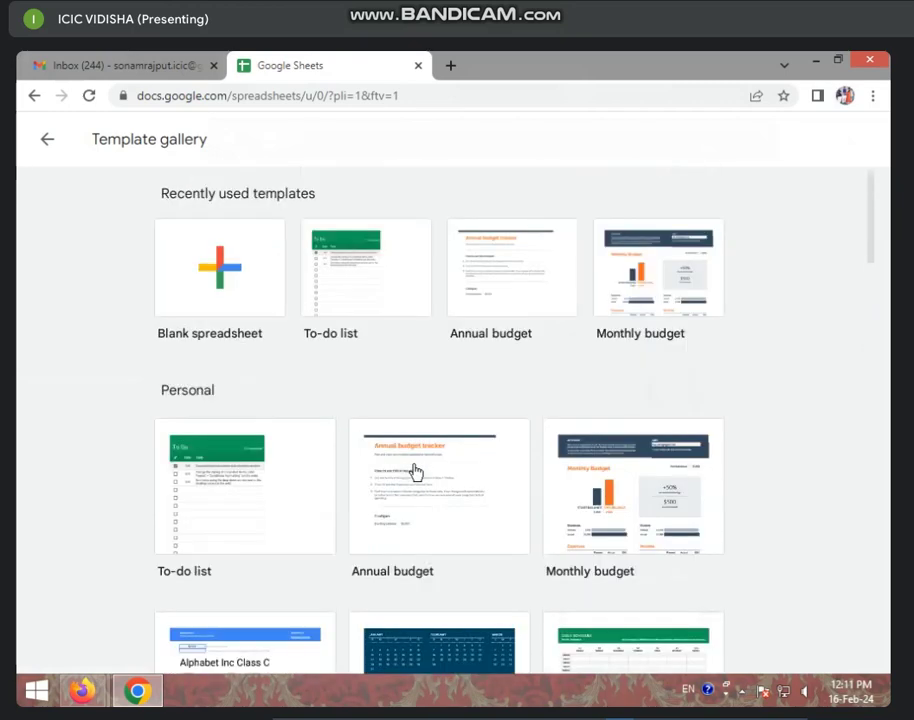
click(225, 282)
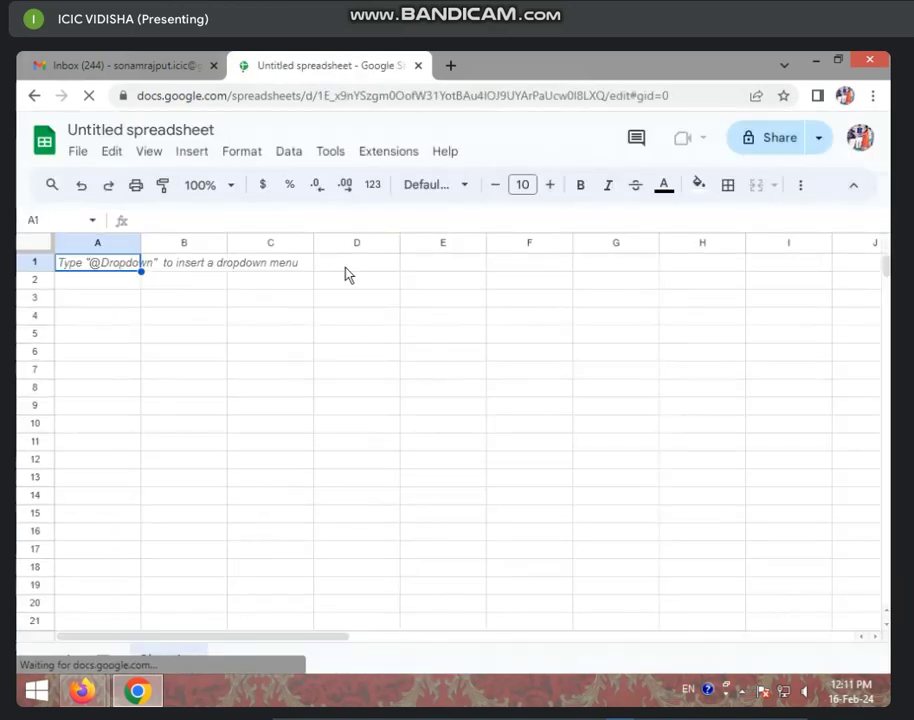
click(20, 298)
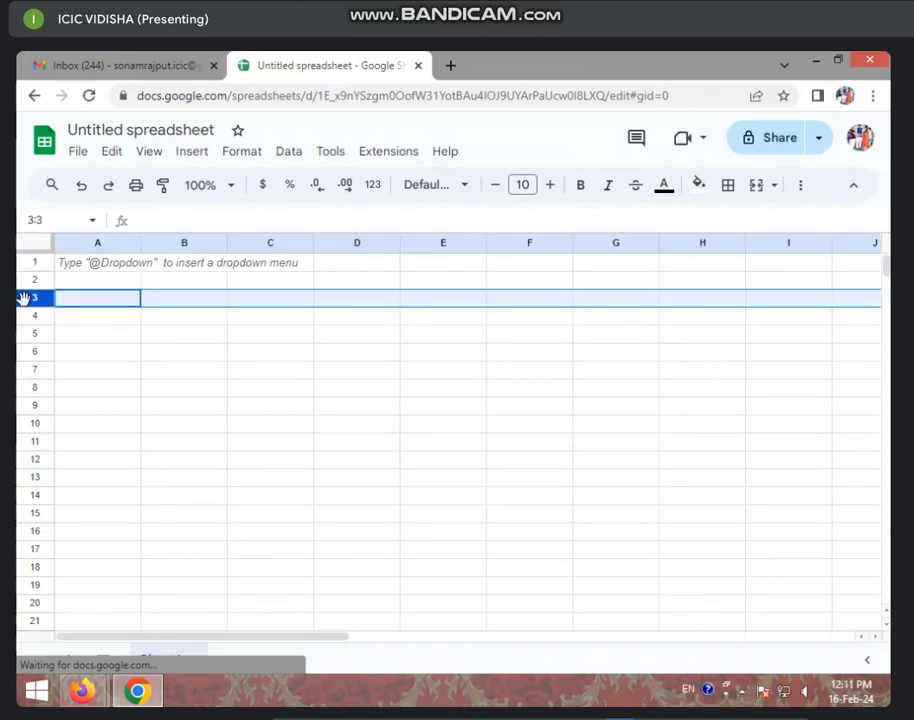
click(200, 245)
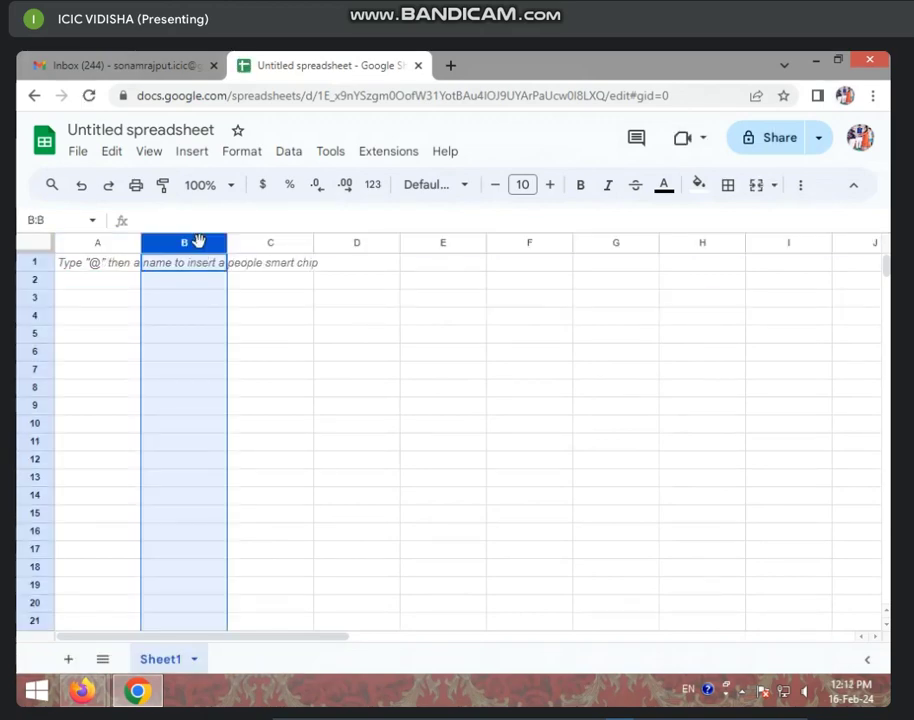
click(170, 312)
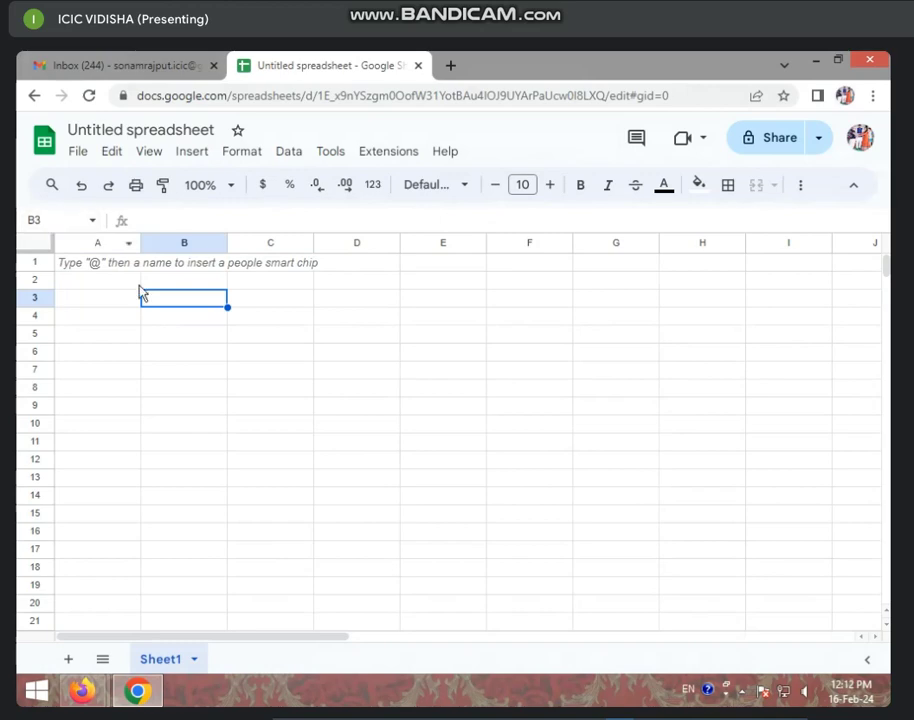
click(220, 320)
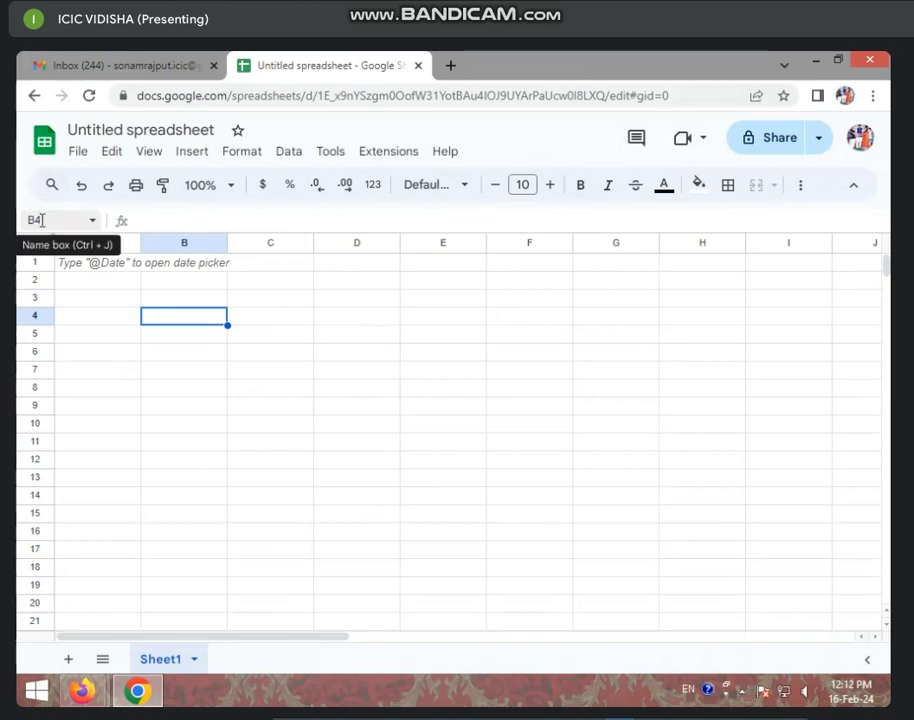
click(302, 394)
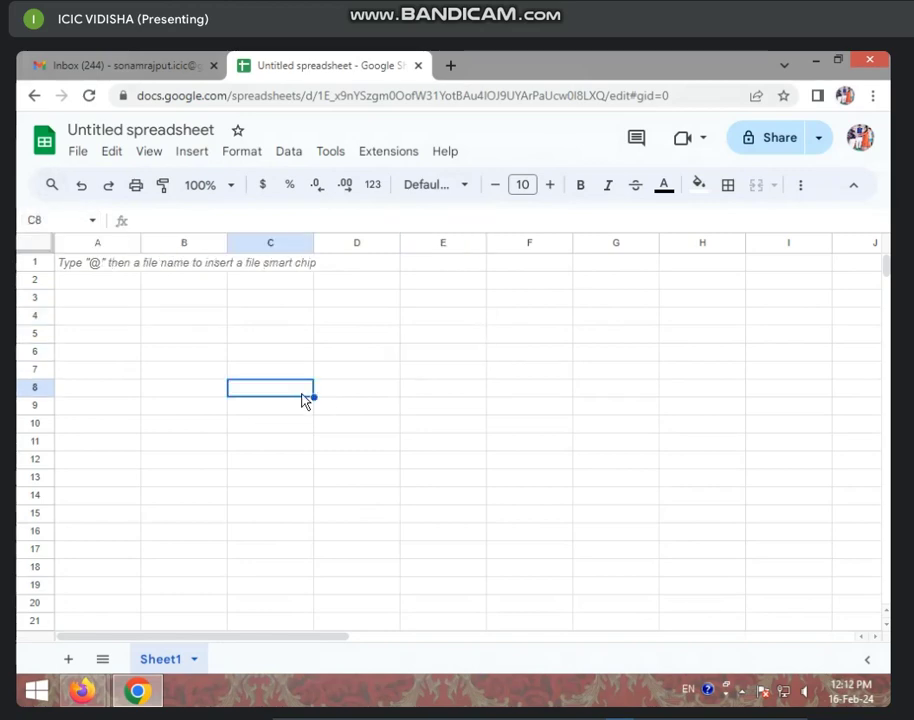
click(483, 354)
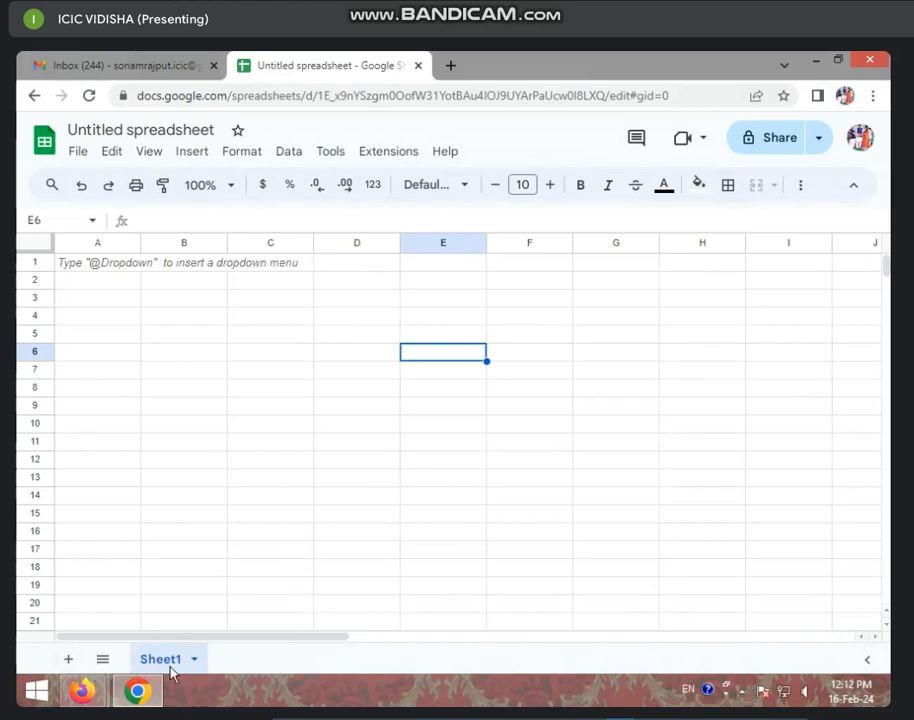
Add Sheet2 and Sheet3, starting a rename of Sheet3 but keeping its name
click(68, 659)
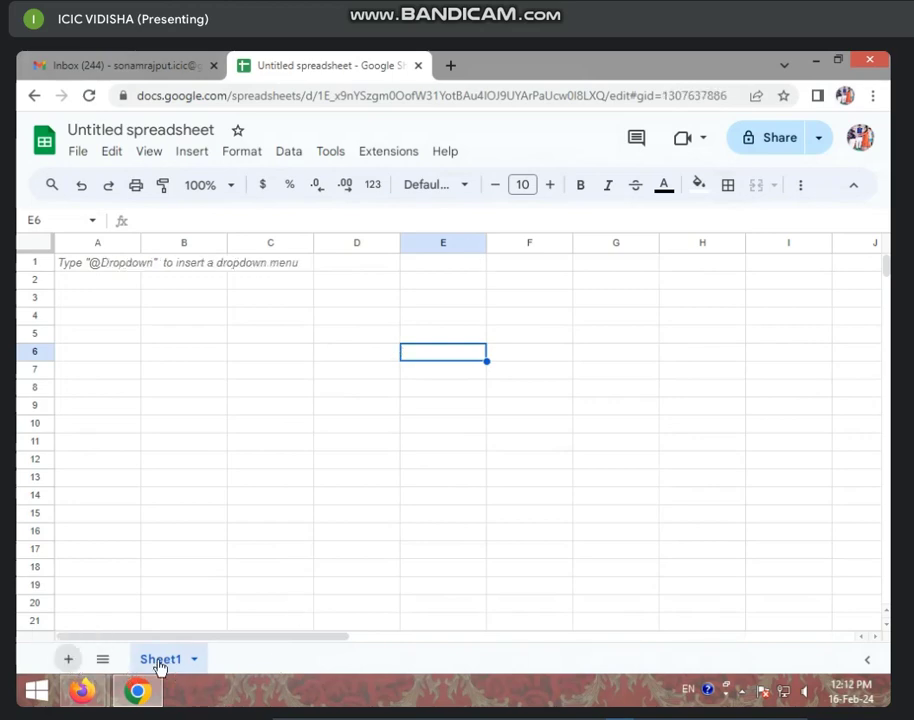
click(68, 659)
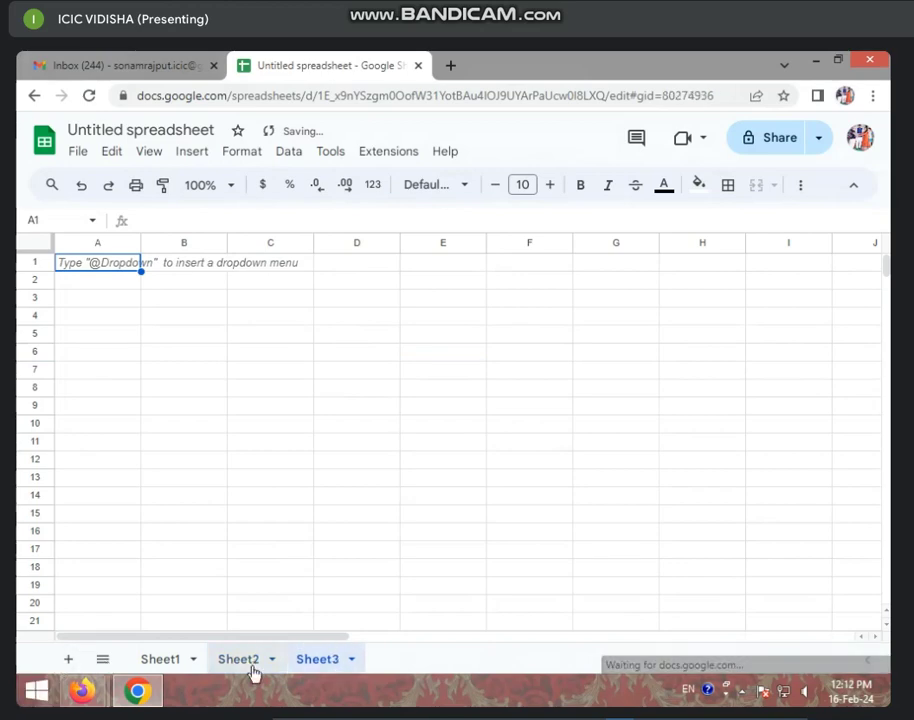
click(311, 664)
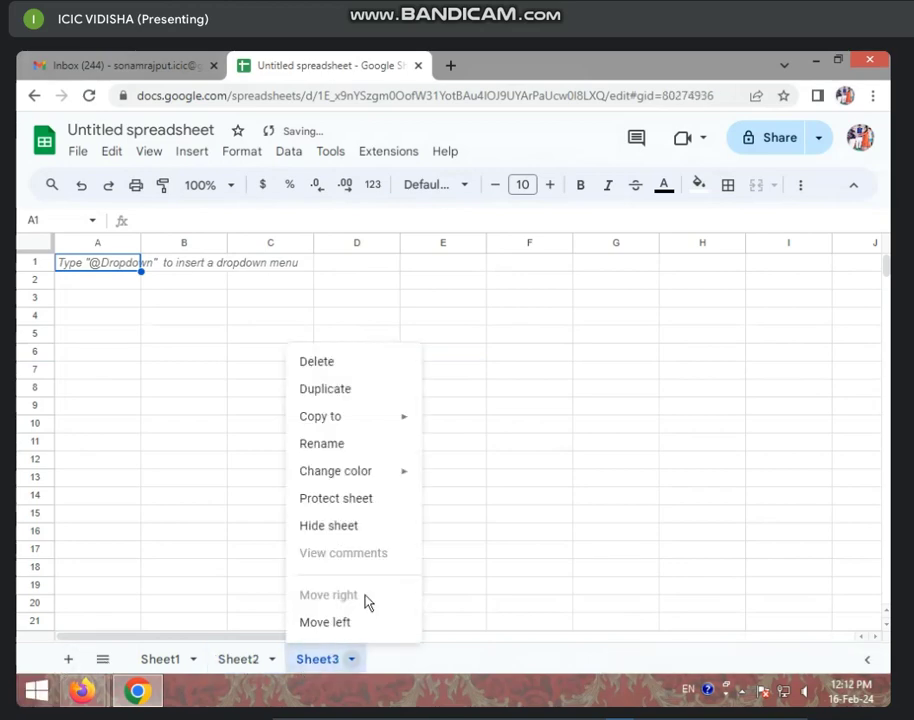
click(346, 449)
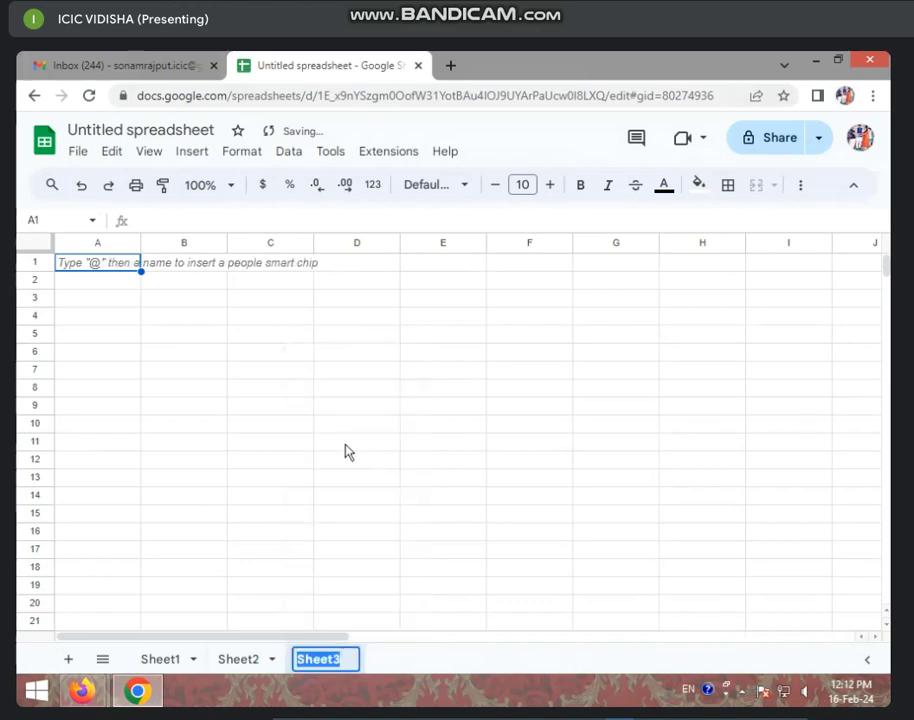
right_click(326, 666)
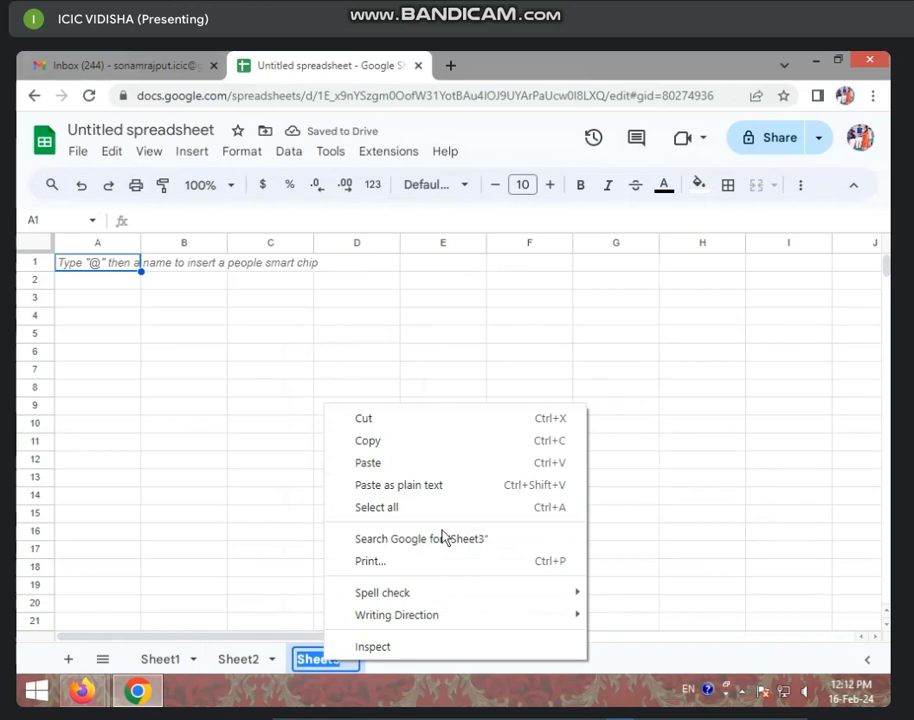
click(190, 452)
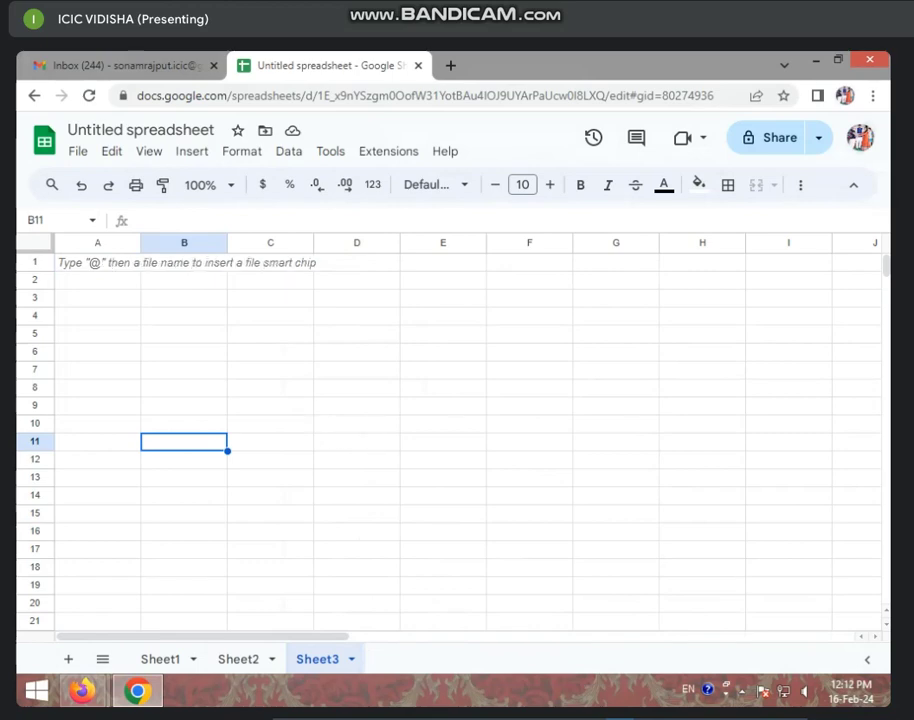
Restore the spreadsheet window and enter 45 in cell B7
click(826, 60)
mouse_move(138, 690)
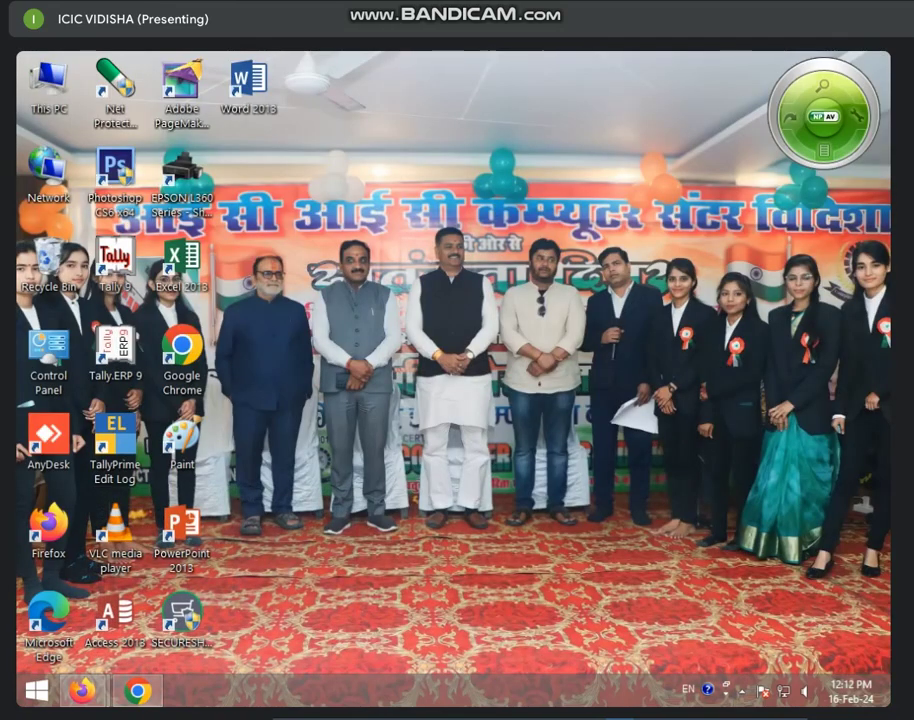
click(367, 493)
click(440, 316)
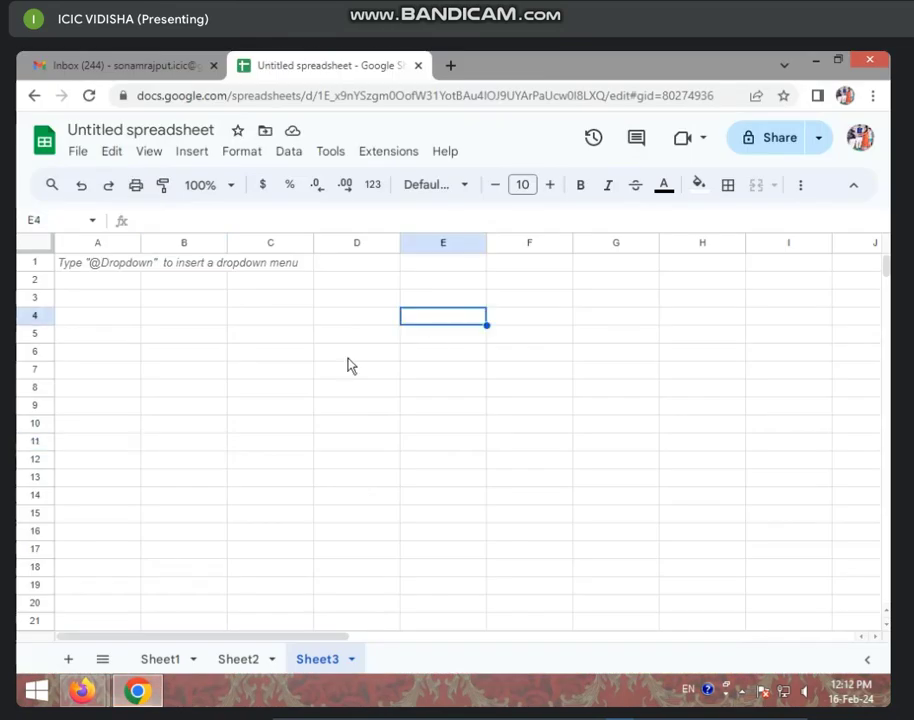
click(200, 372)
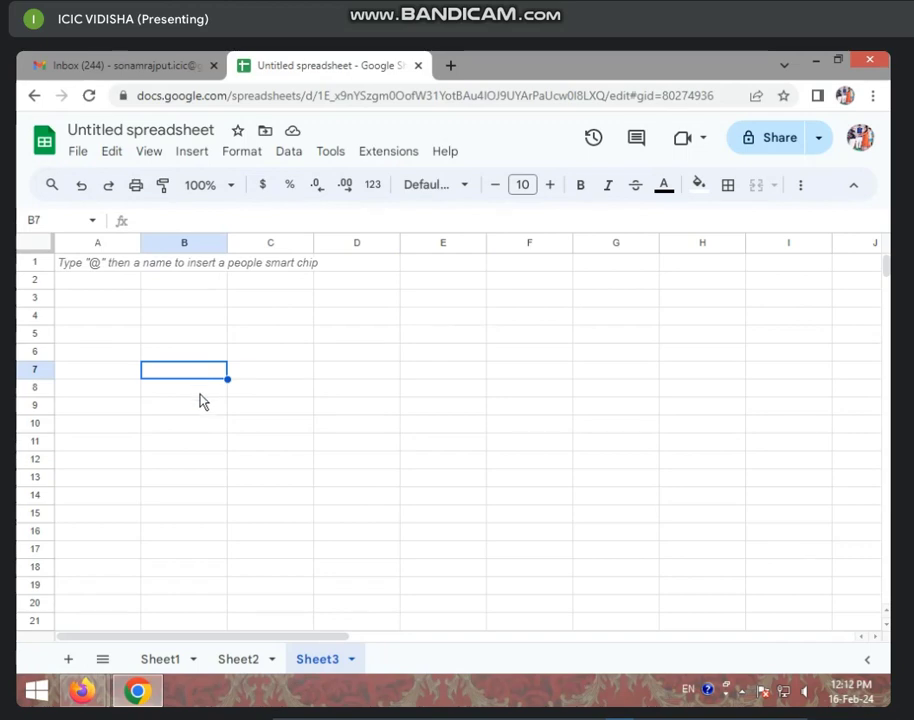
text(45)
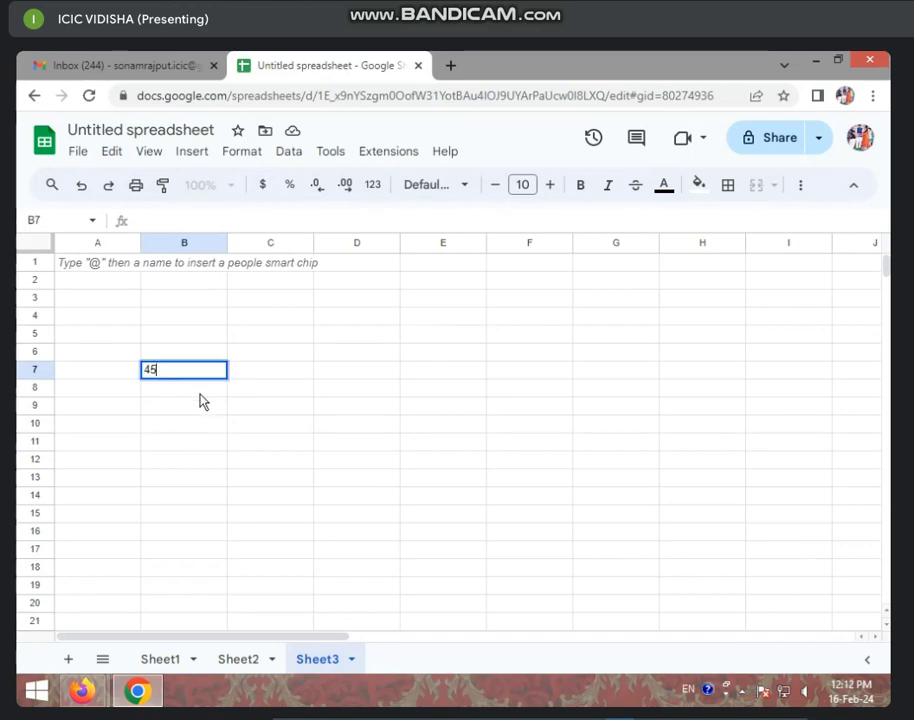
key(Return)
key(Down)
key(Down)
Enter 451 in B8, 4524 in B10 and 546 in C11
click(197, 392)
text(451)
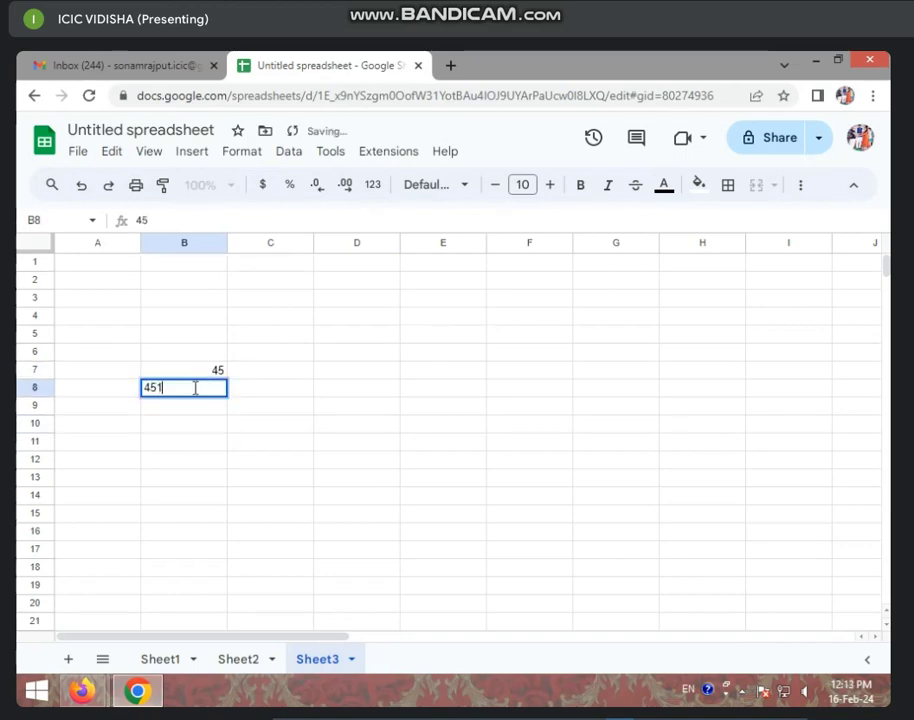
click(216, 425)
text(4524)
click(290, 442)
text(546)
click(210, 478)
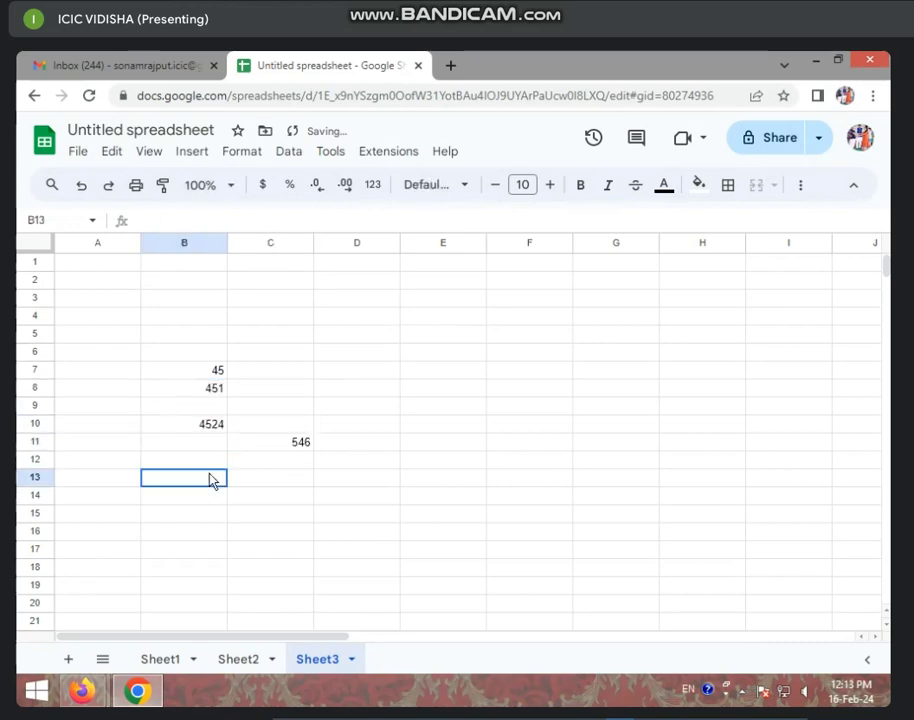
Close Chrome, relaunch it and open Google Sheets from the apps grid
click(869, 60)
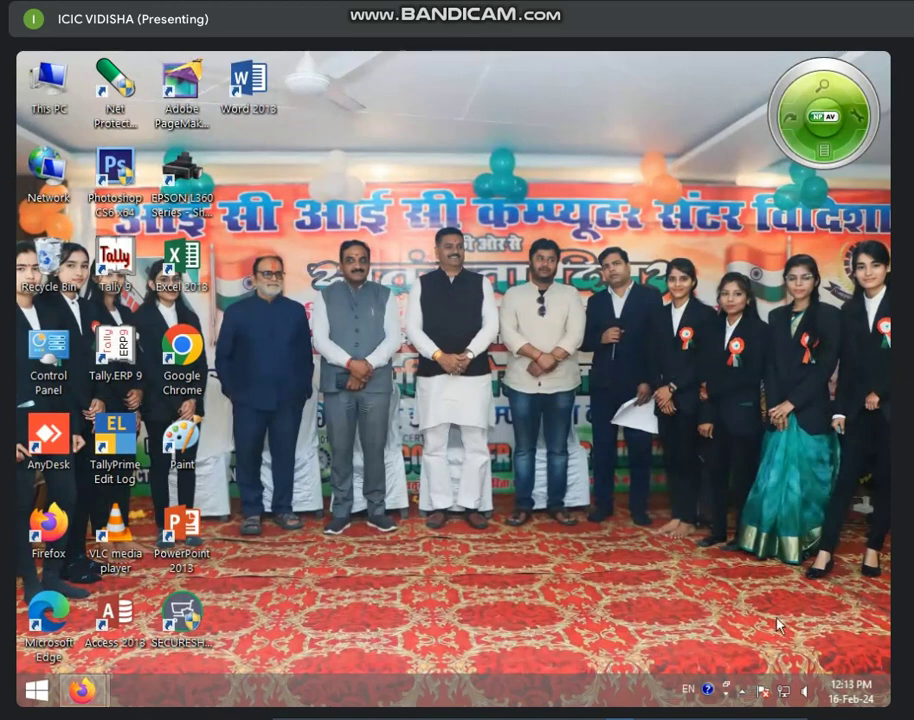
double_click(185, 347)
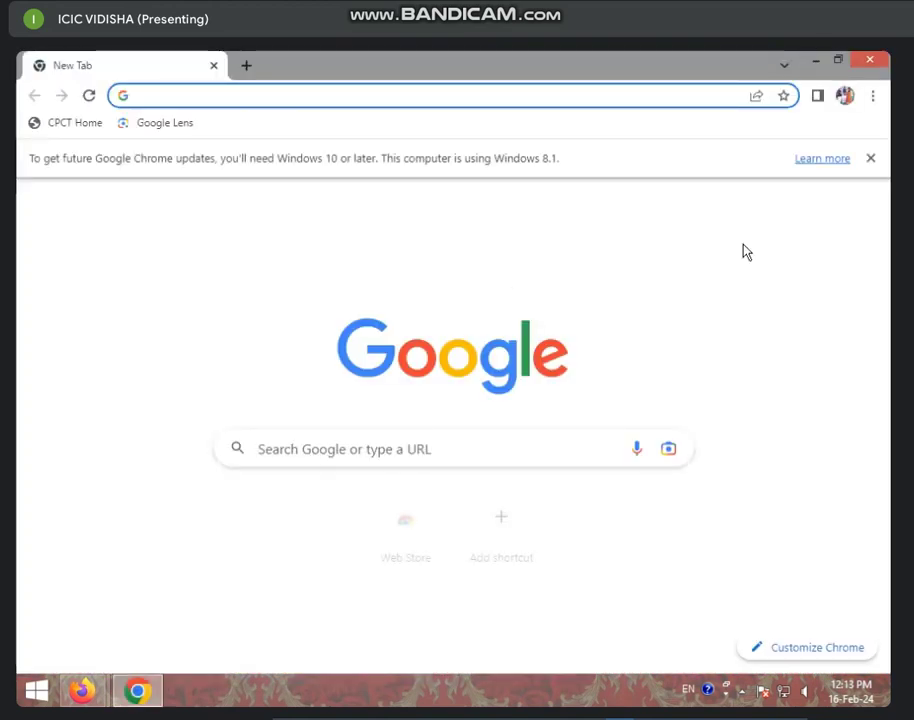
click(822, 216)
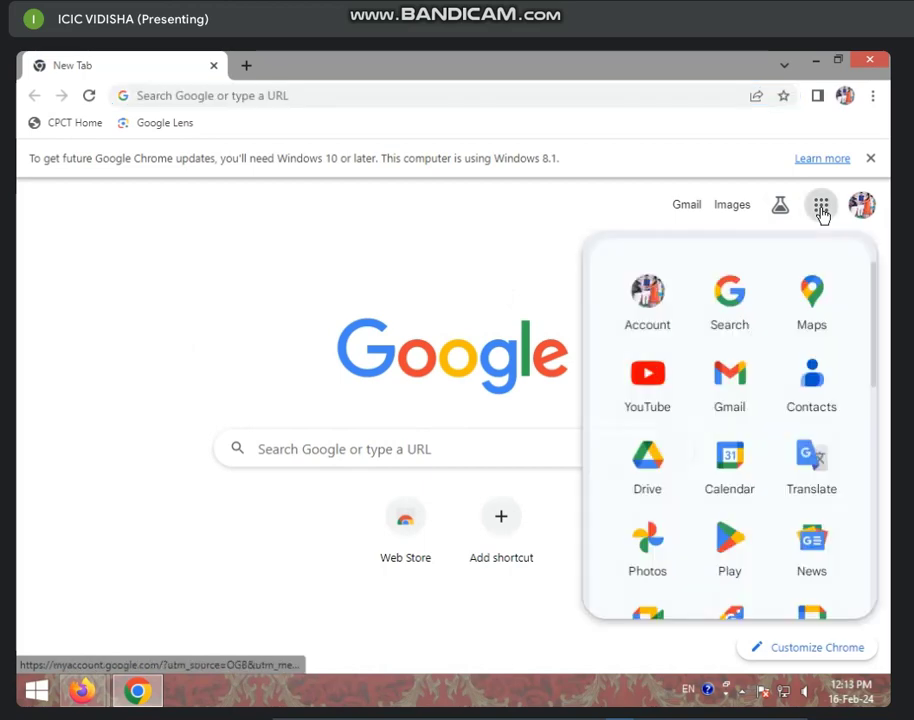
scroll(716, 534, down, 3)
scroll(716, 534, down, 2)
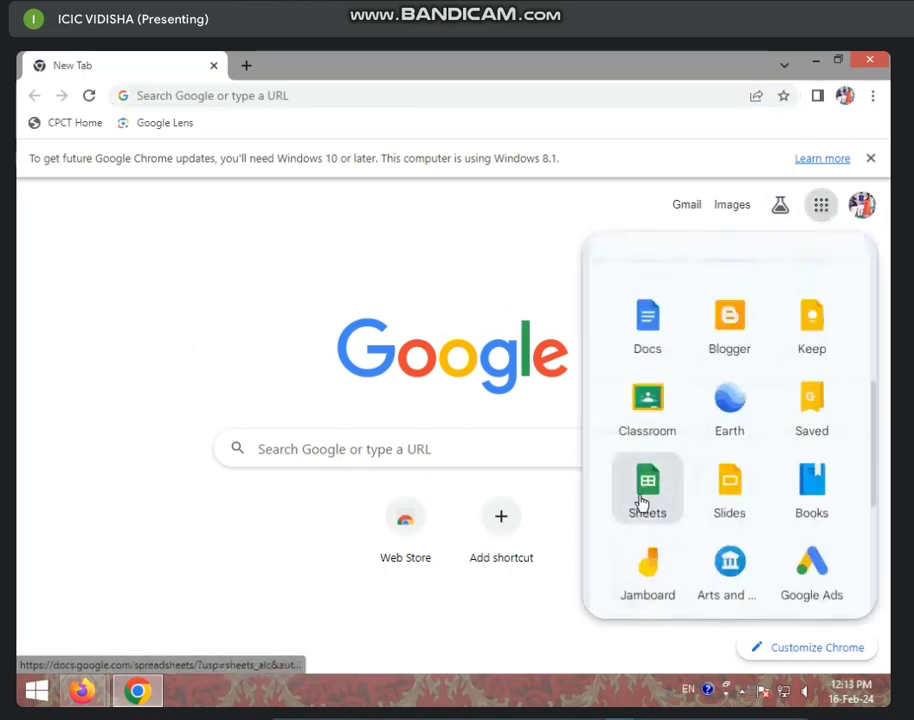
click(641, 500)
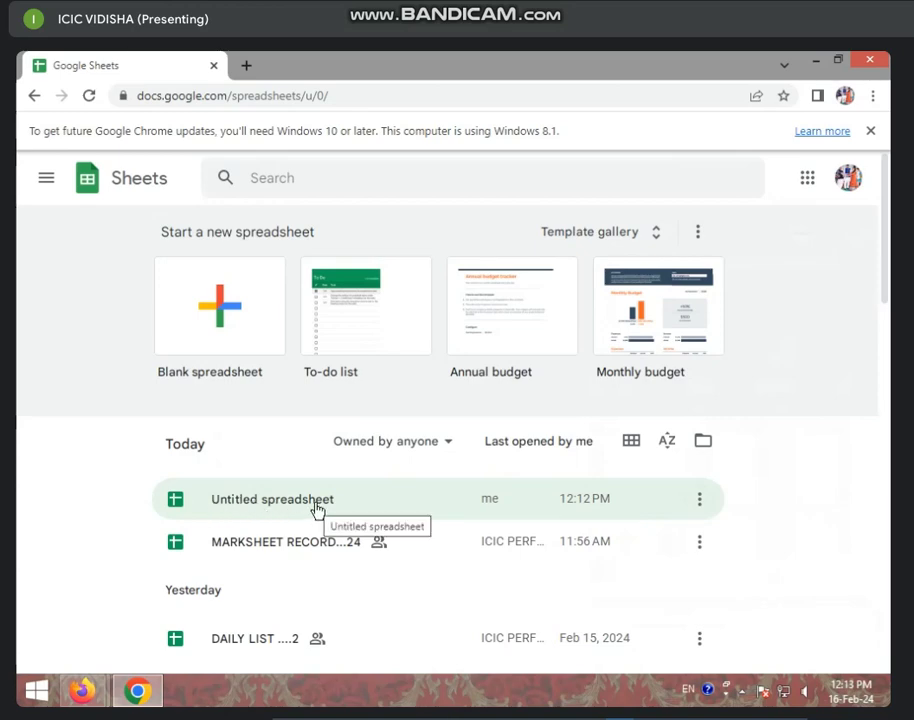
Reopen the Untitled spreadsheet and switch between Sheet1, Sheet2 and Sheet3 to check values
click(255, 507)
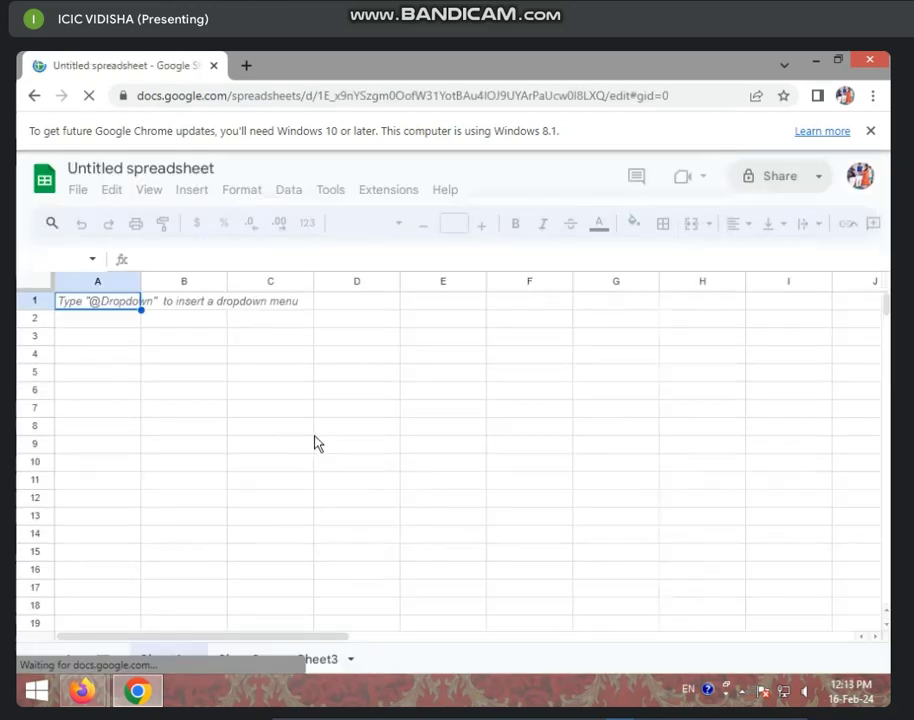
click(250, 482)
scroll(240, 518, down, 1)
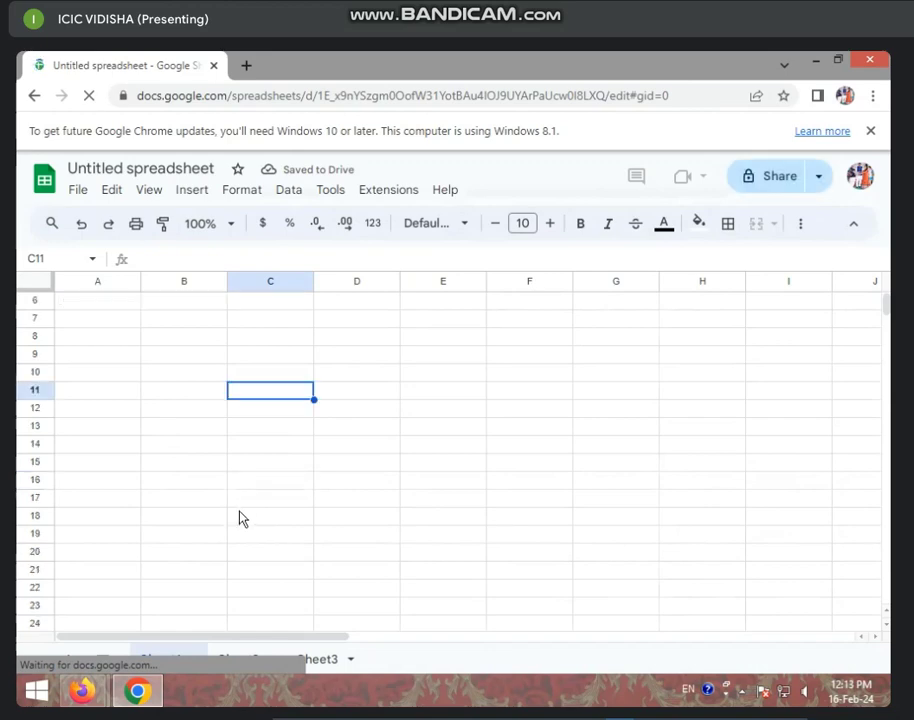
click(240, 659)
click(175, 659)
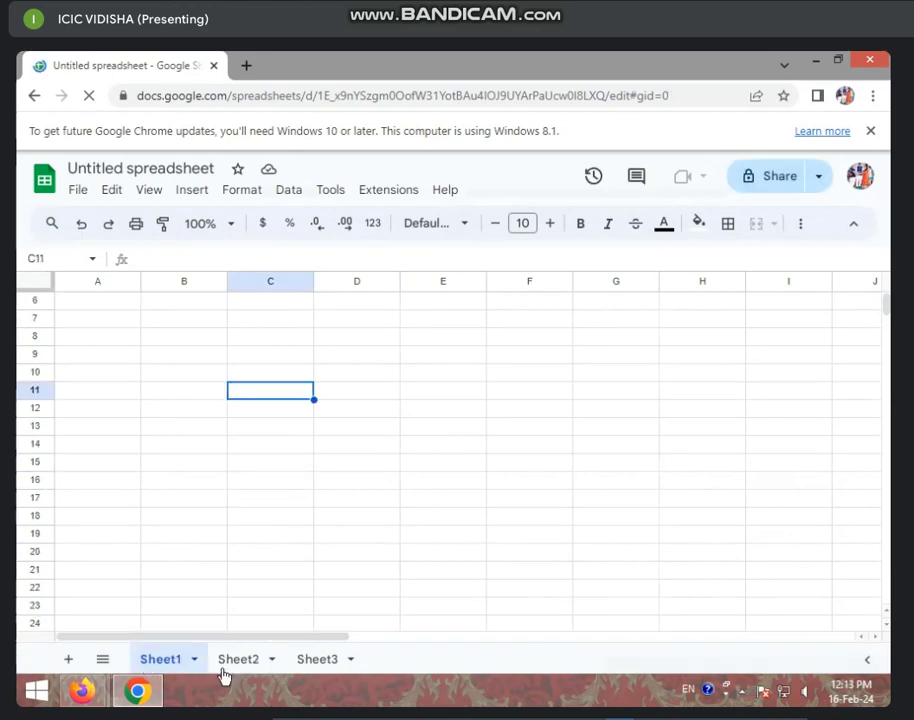
click(238, 662)
click(316, 662)
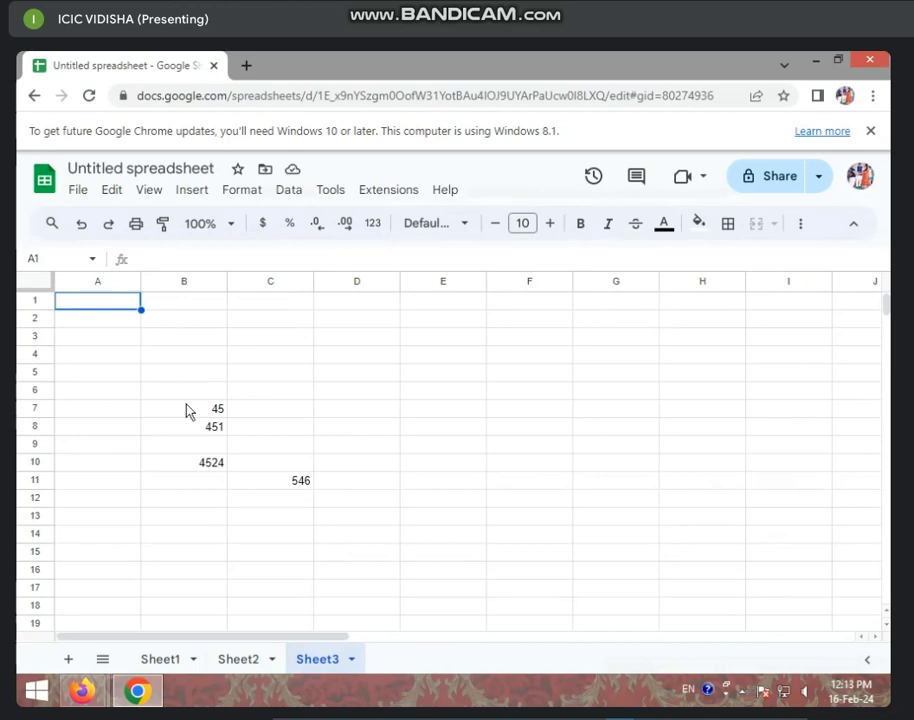
click(185, 444)
click(230, 660)
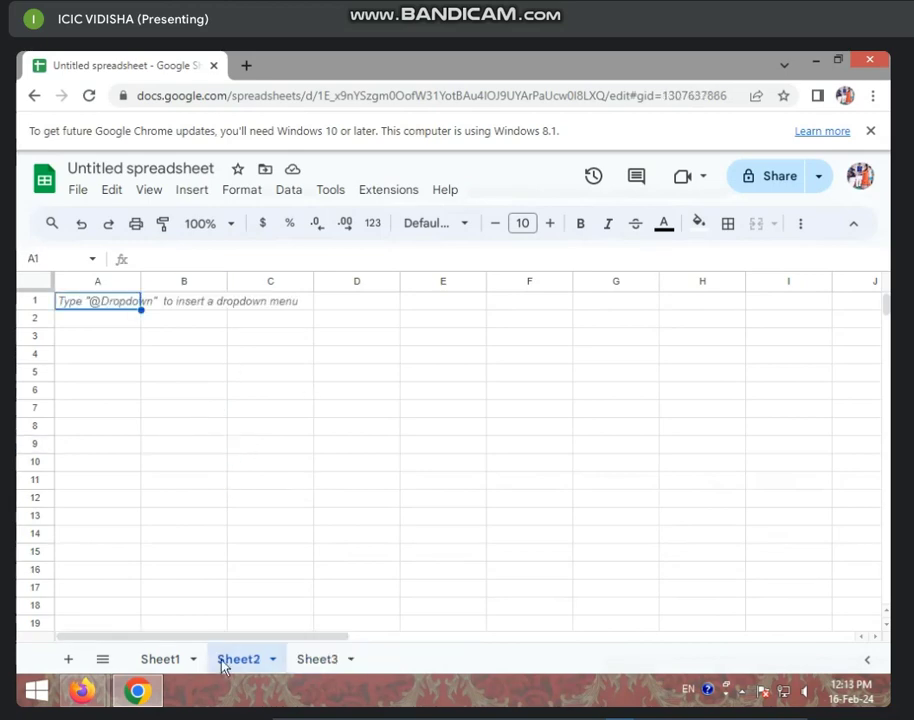
click(326, 662)
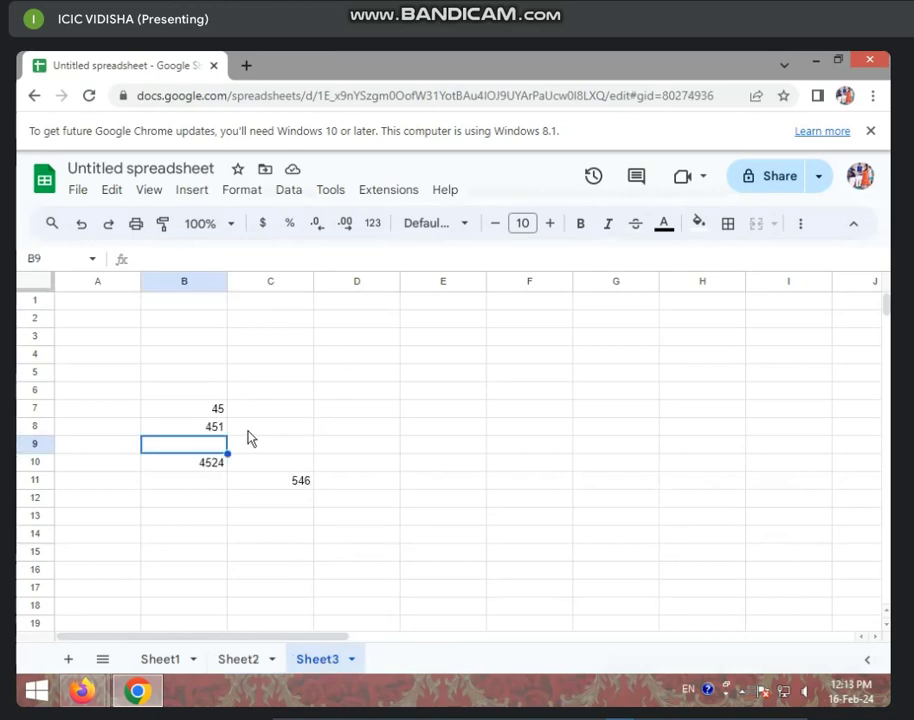
click(425, 372)
On Sheet3 enter 45 in C3 and C6, 456 in B5, 456456 in B9
click(248, 341)
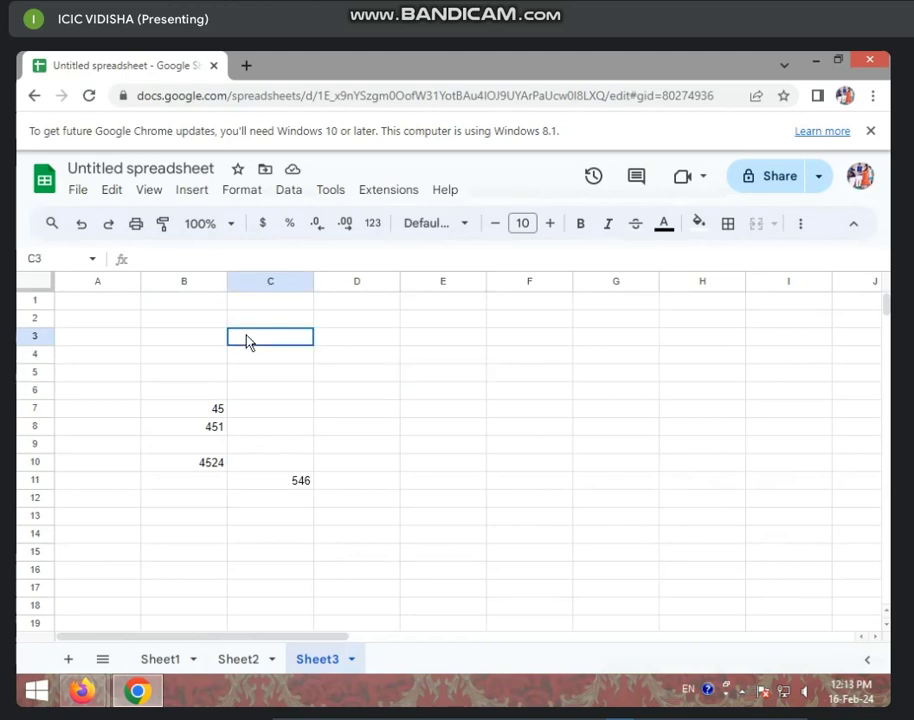
text(45)
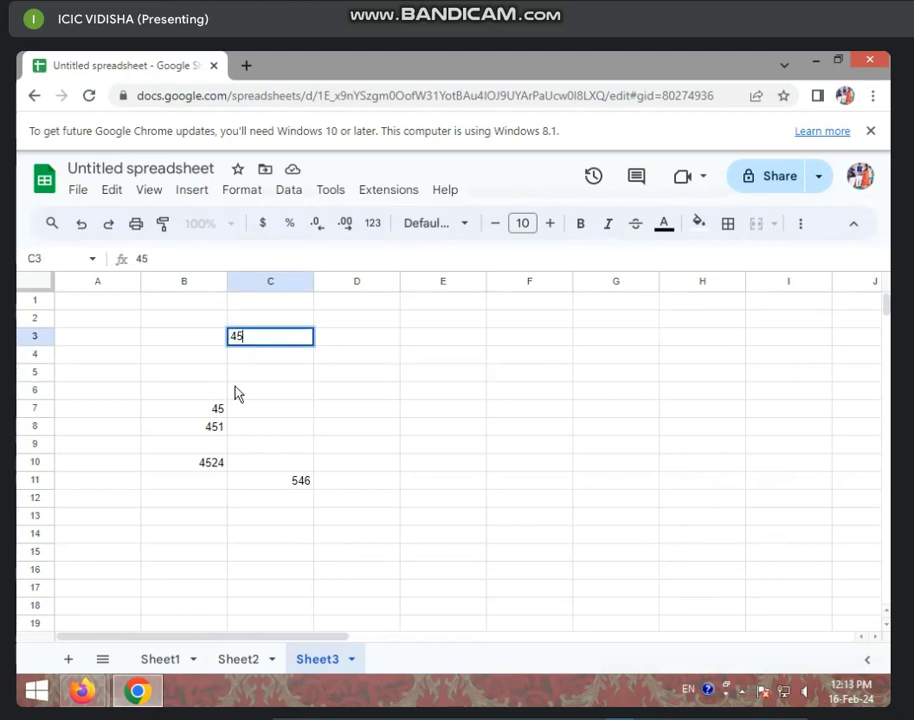
click(238, 390)
text(45)
click(190, 374)
text(456)
click(165, 426)
click(155, 446)
text(456456)
key(Return)
key(Return)
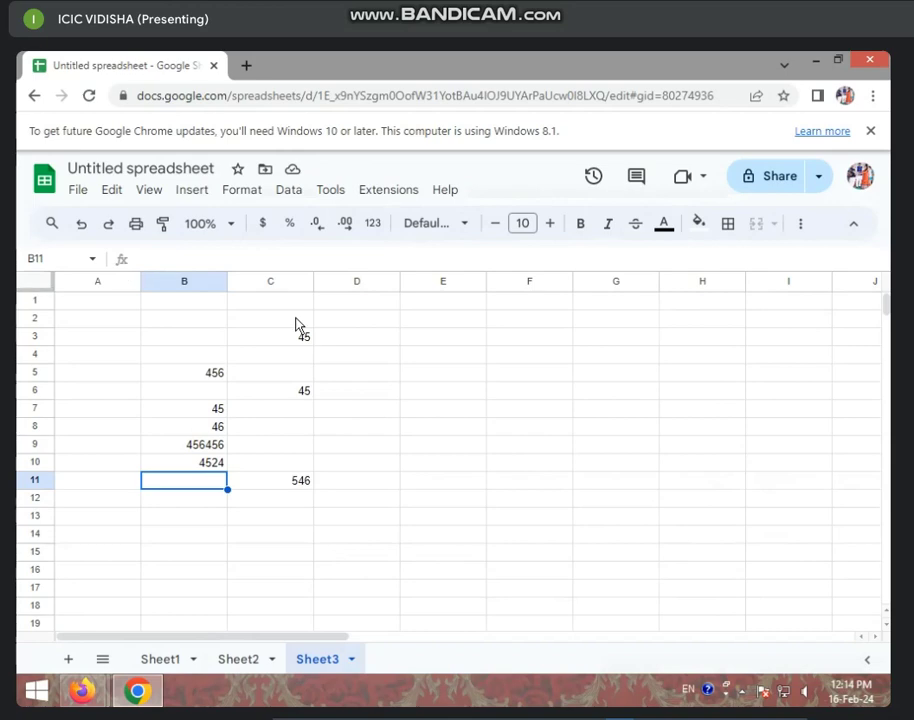
Step back through browser history to the Google Sheets home list
click(33, 95)
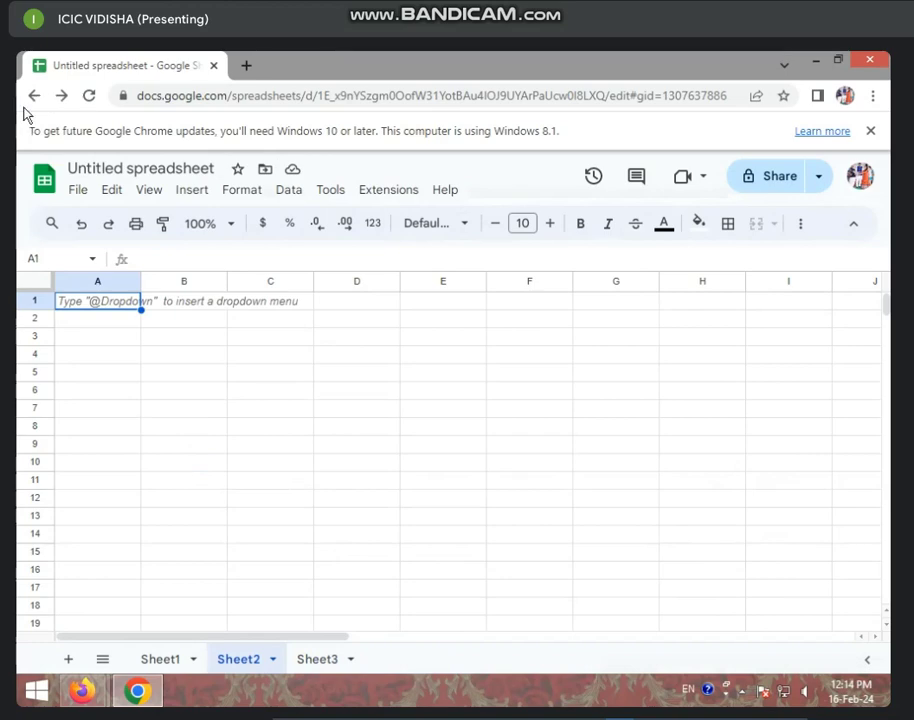
click(33, 97)
click(33, 97)
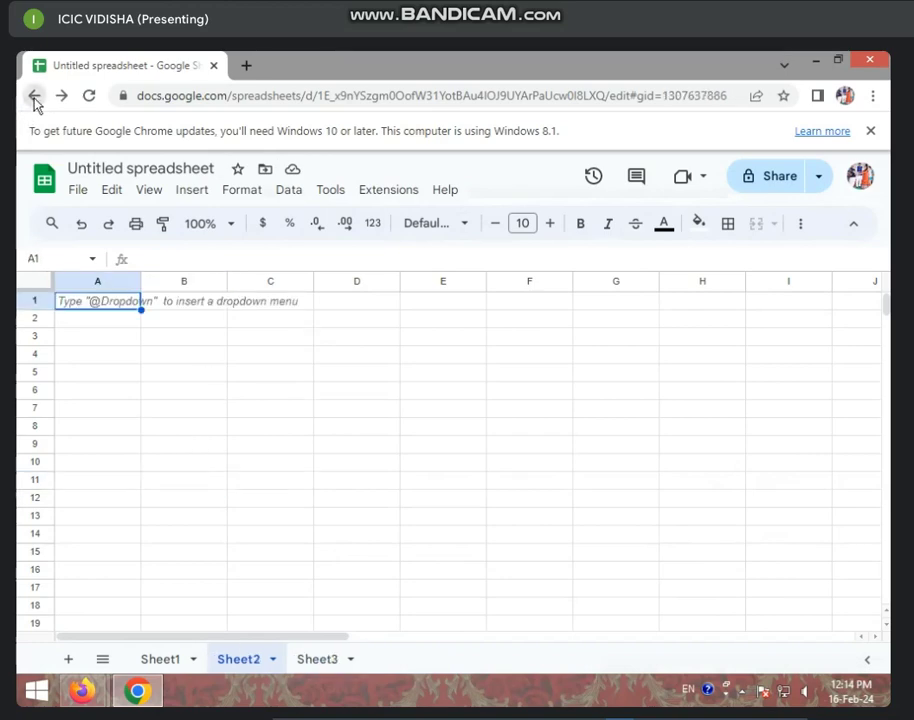
click(33, 97)
click(33, 97)
click(33, 97)
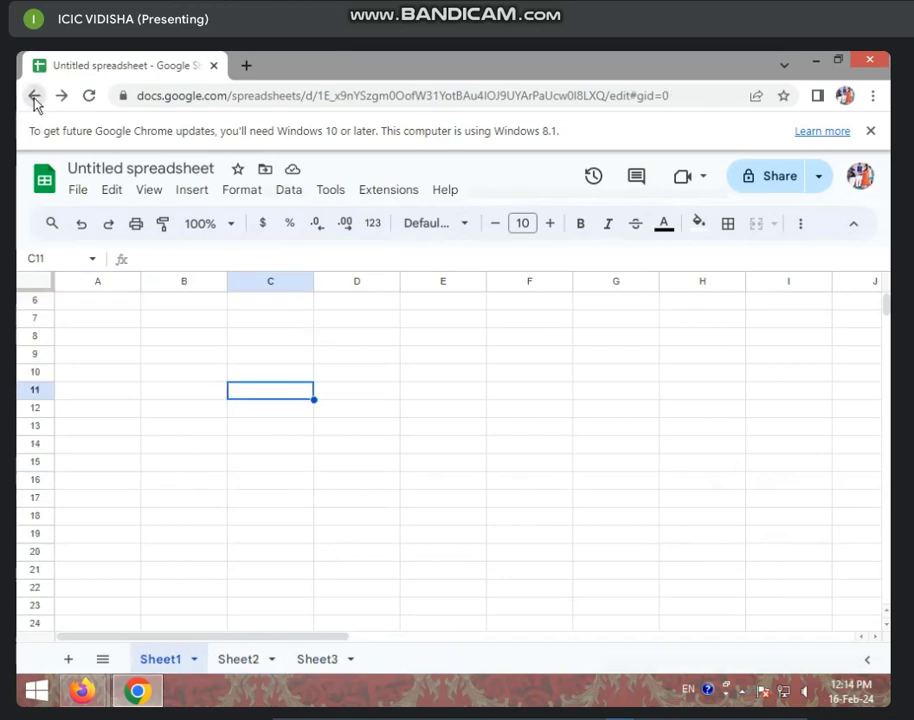
click(33, 97)
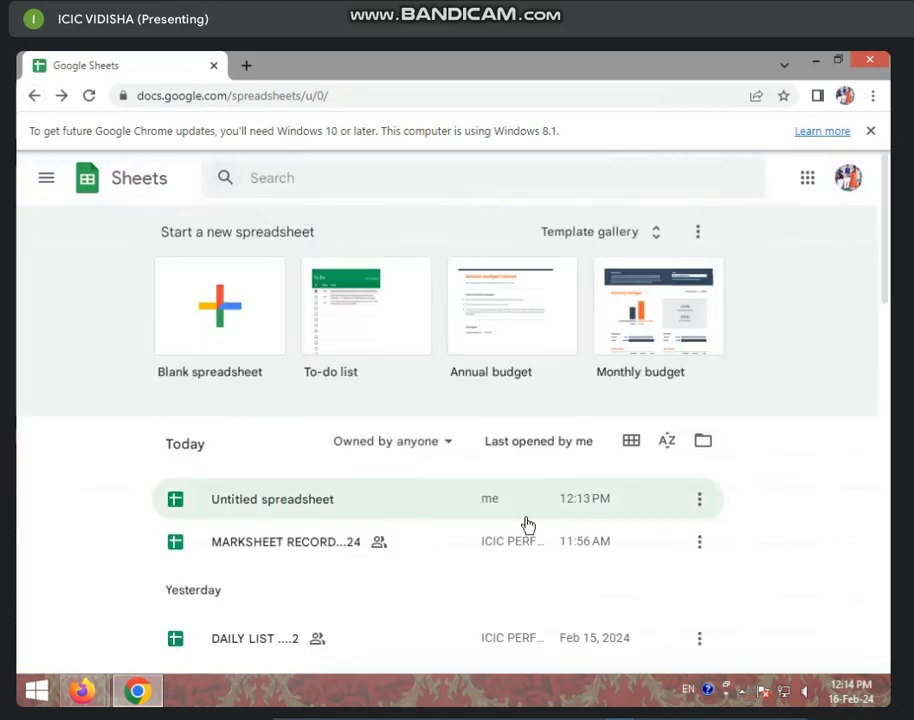
Rename the Untitled spreadsheet to 'abc'
click(700, 500)
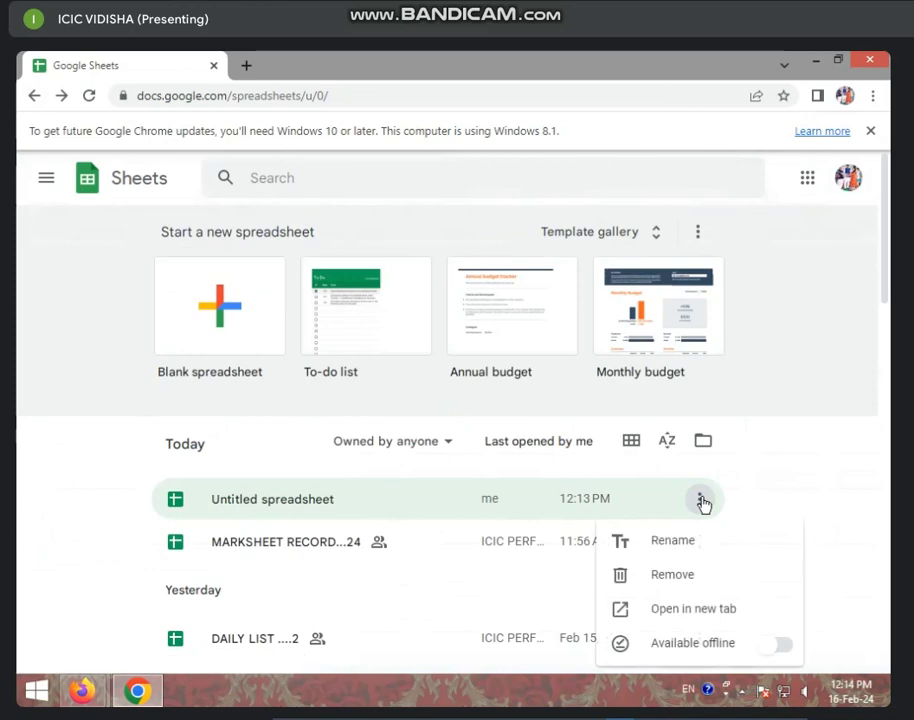
click(667, 548)
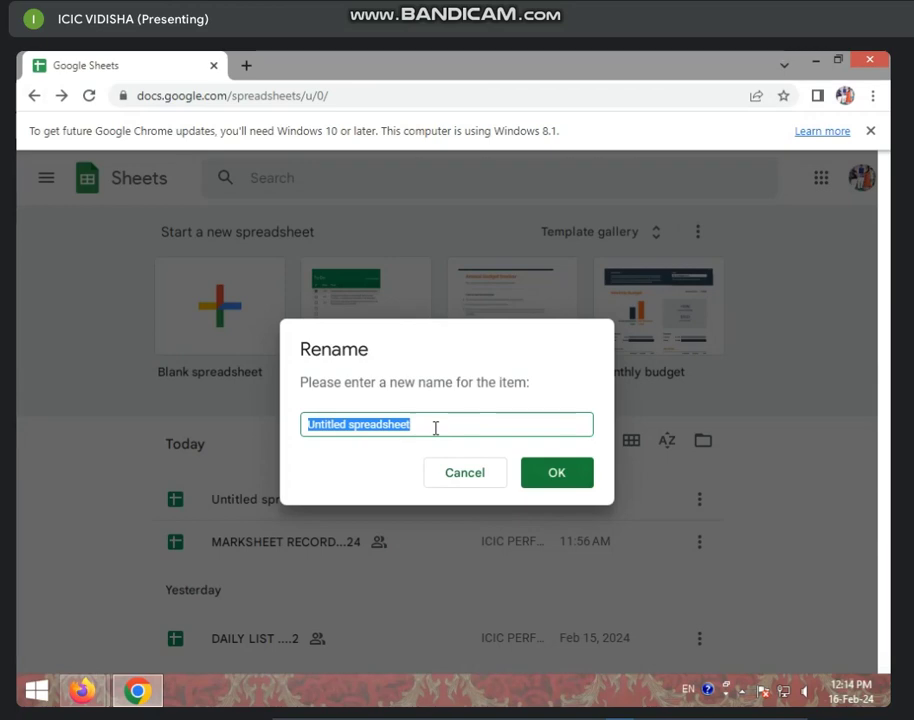
text(abc)
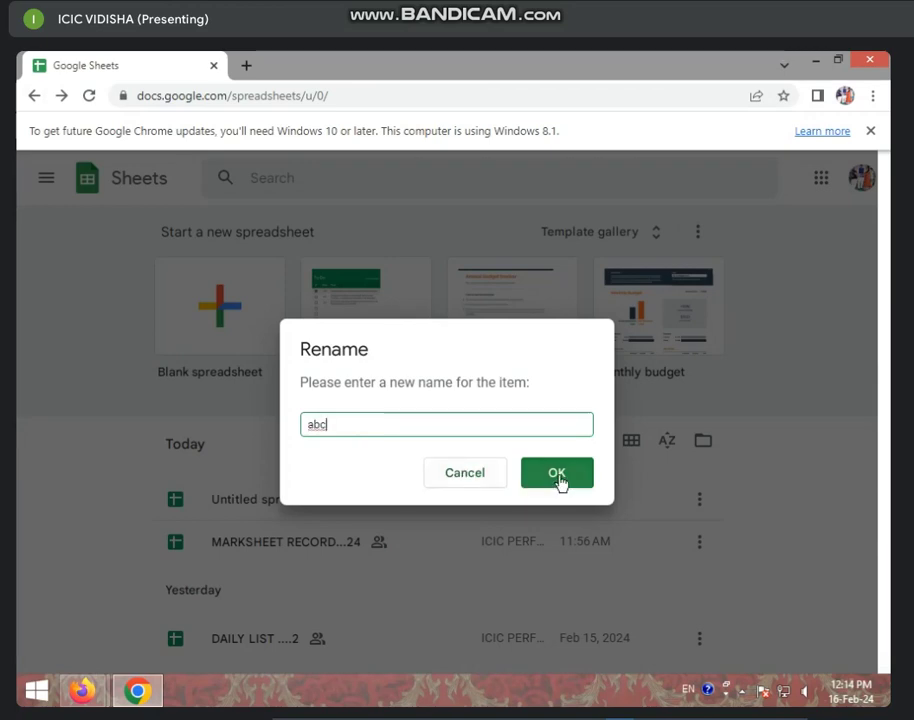
click(558, 483)
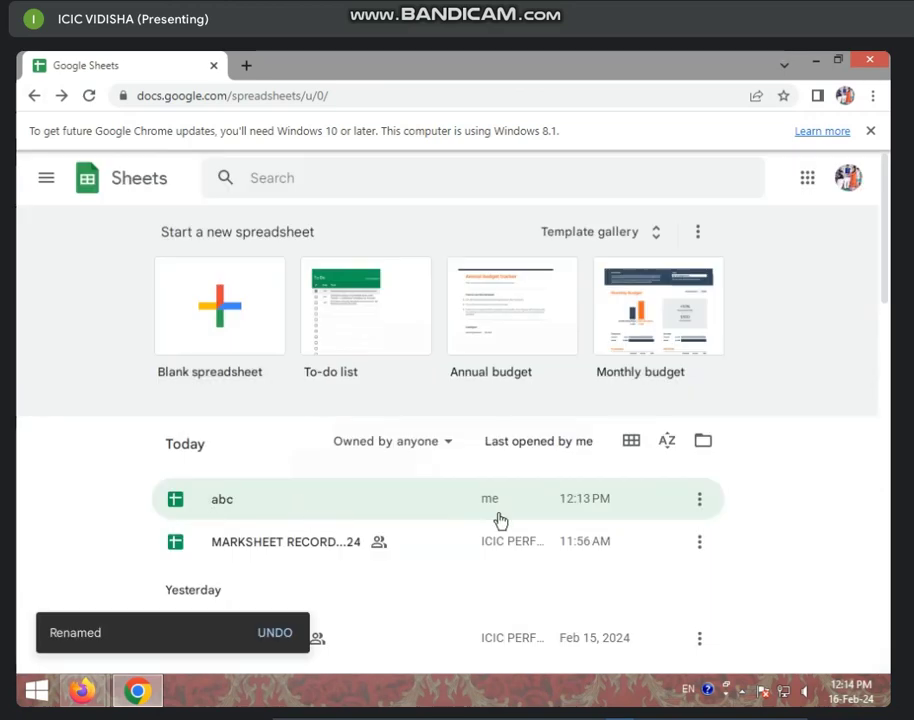
Open the abc spreadsheet and delete Sheet3
click(367, 518)
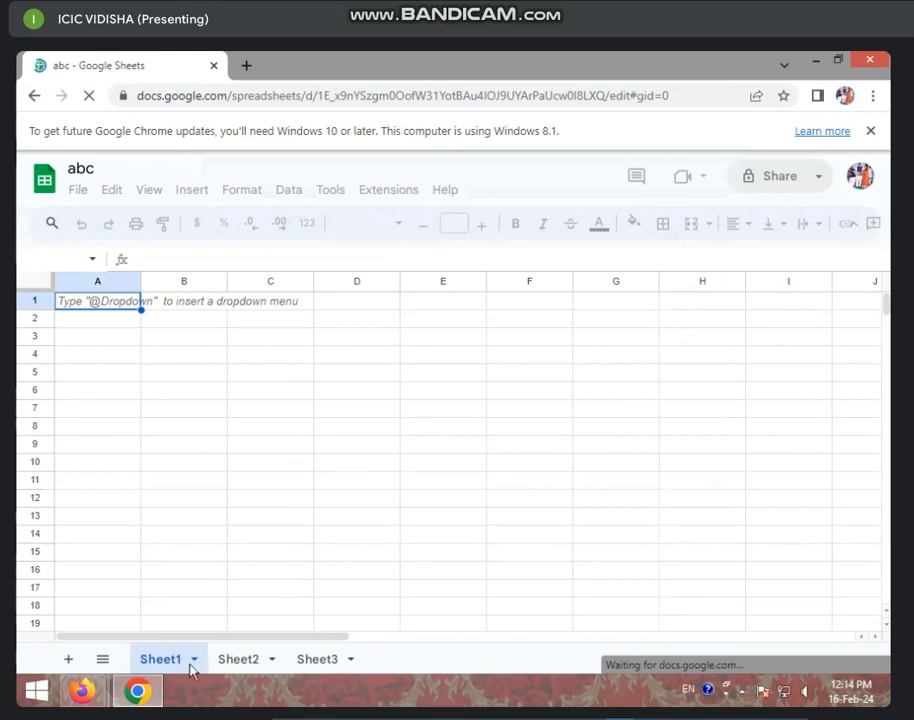
right_click(188, 662)
click(330, 662)
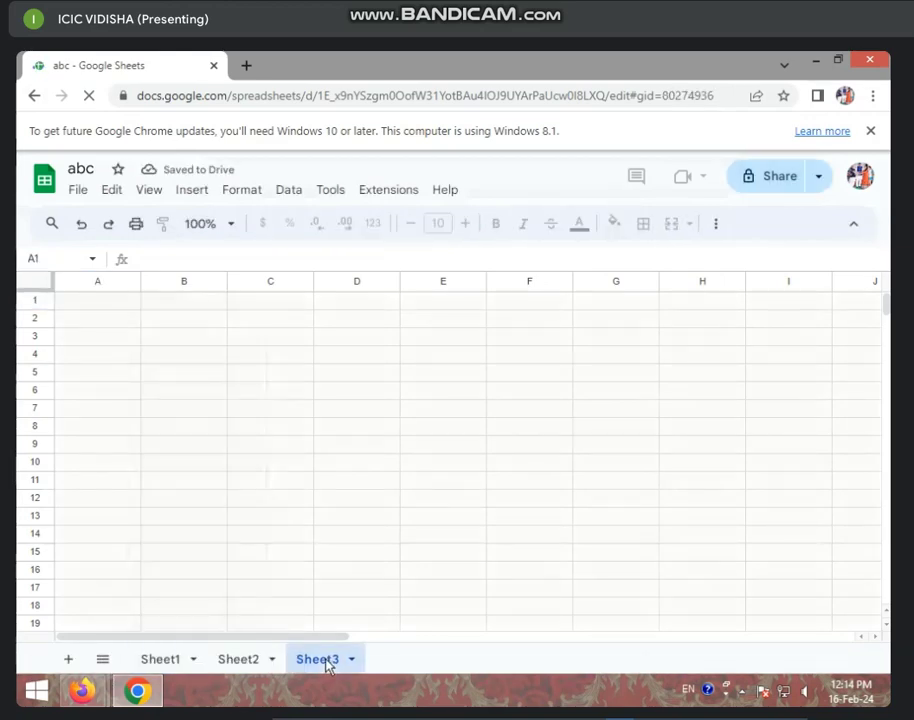
right_click(326, 662)
click(346, 370)
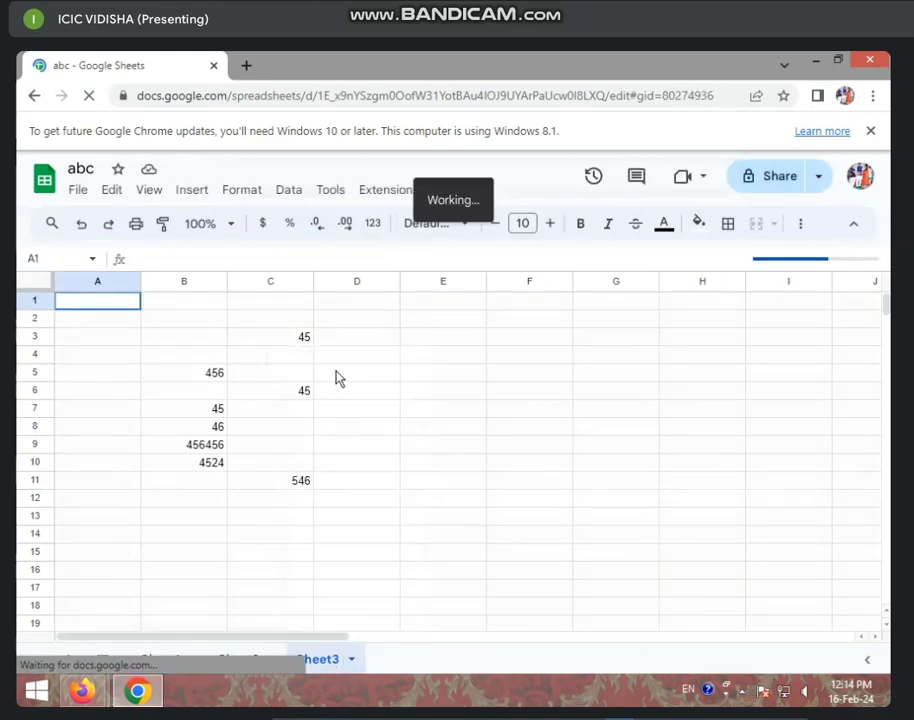
key(Return)
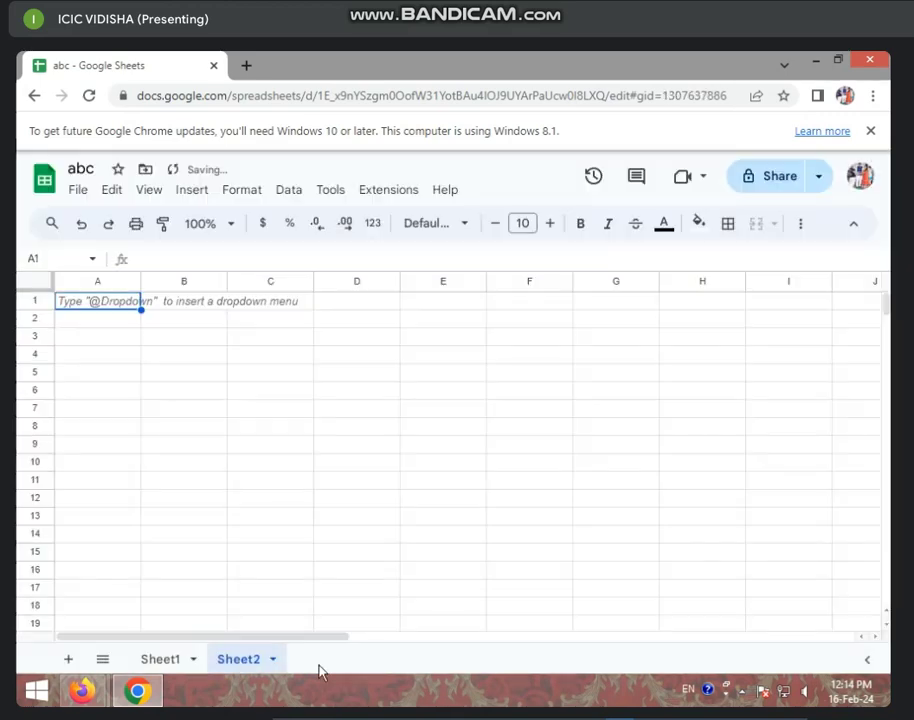
Duplicate Sheet2, then delete both the copy and Sheet2, leaving only Sheet1
right_click(252, 665)
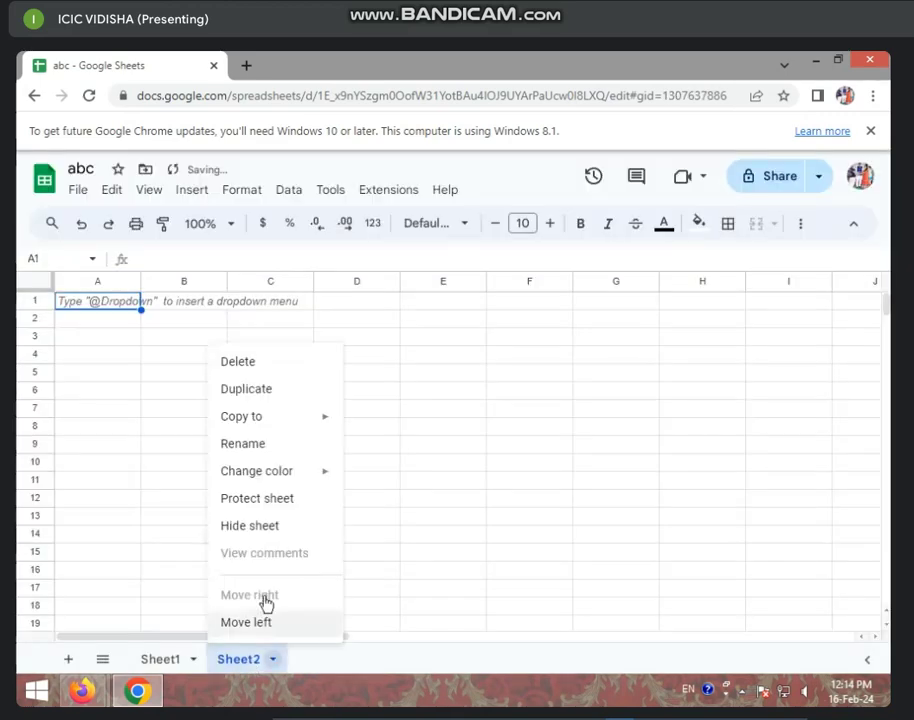
click(267, 391)
right_click(341, 659)
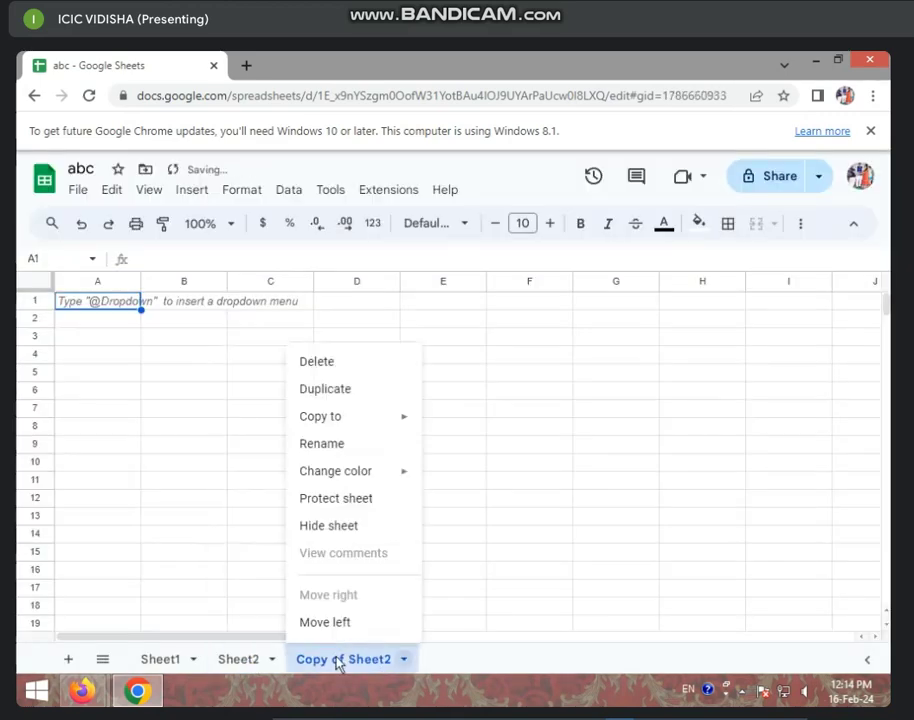
click(353, 375)
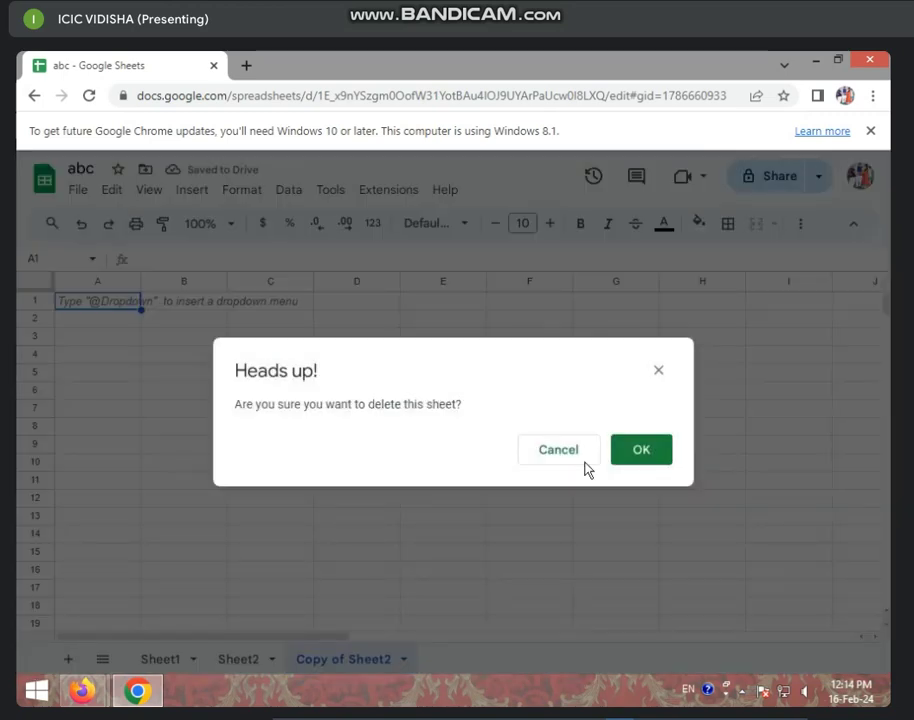
click(657, 450)
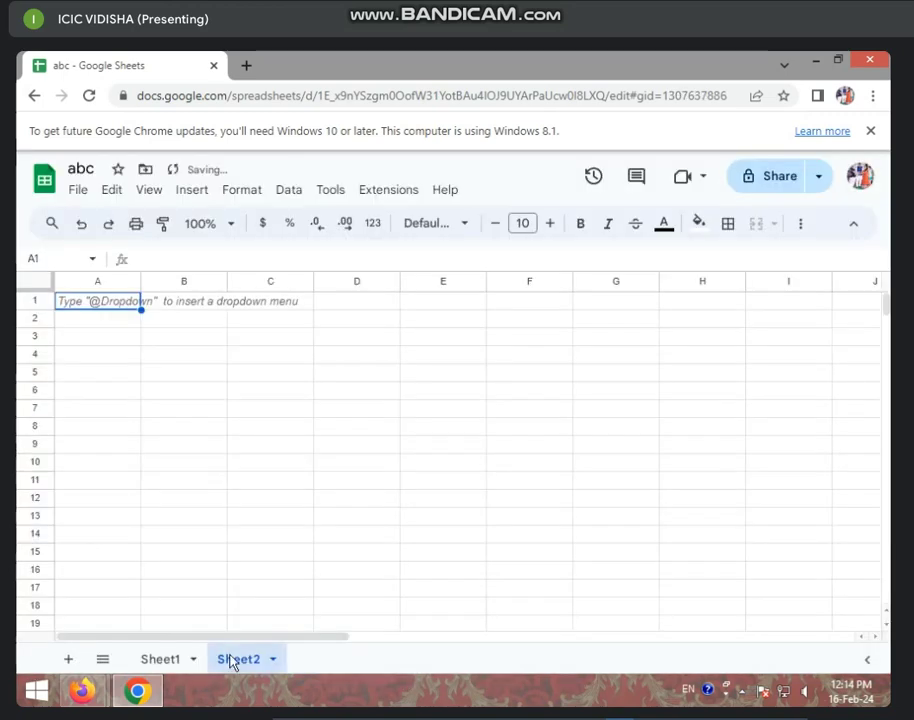
right_click(231, 661)
click(284, 373)
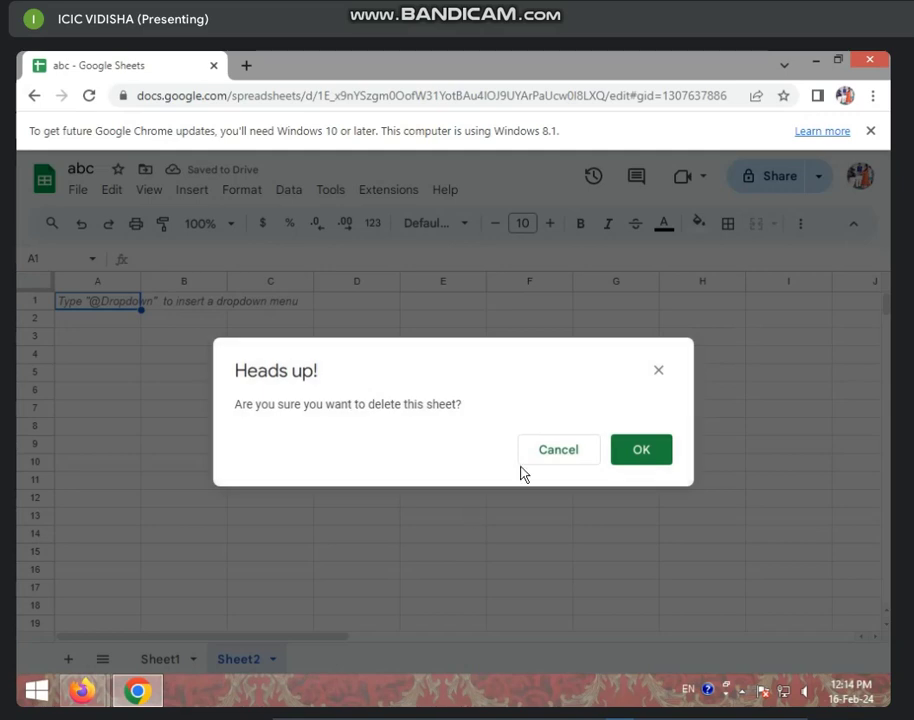
click(659, 451)
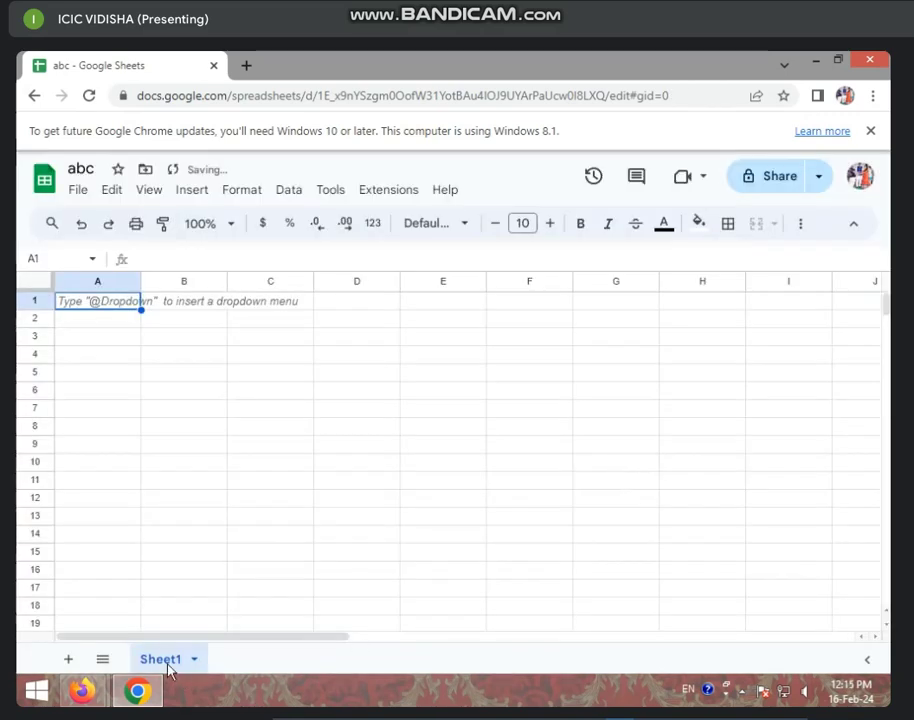
Select several cells on Sheet1, ending at cell B2
click(152, 428)
click(468, 426)
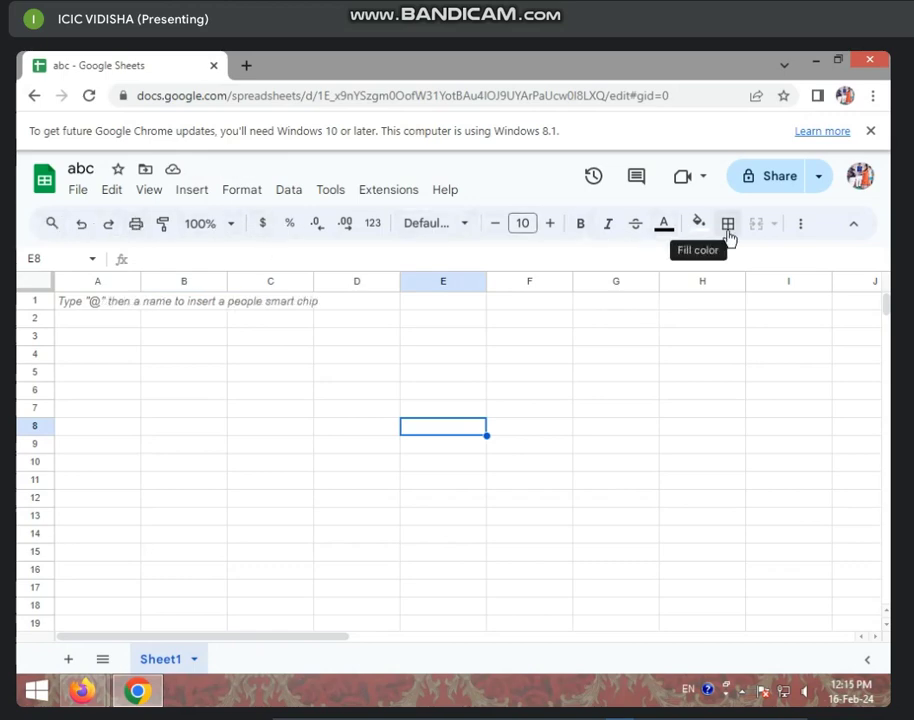
click(299, 376)
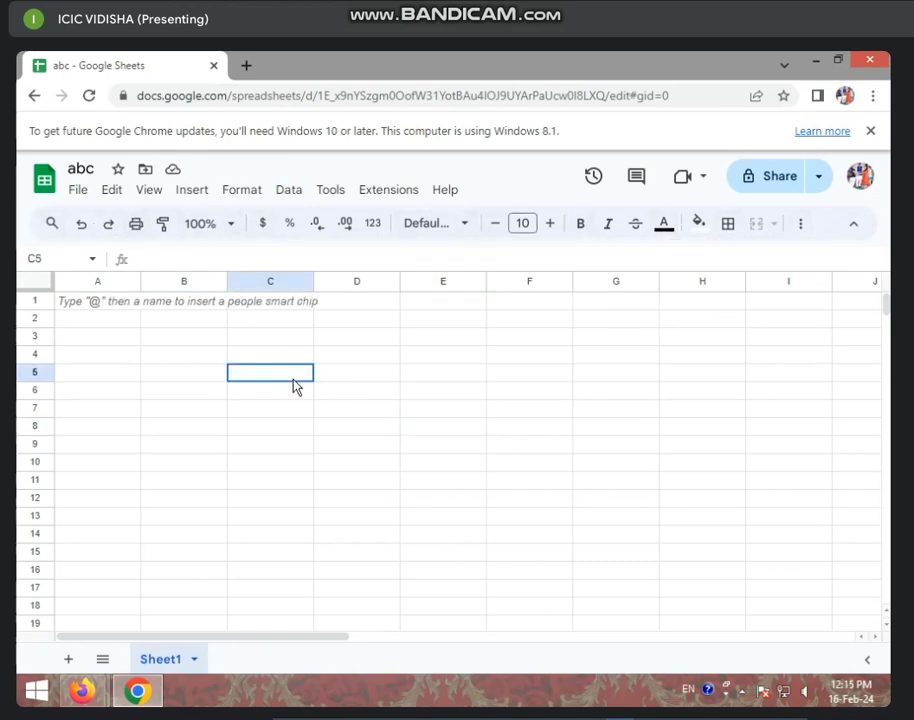
click(198, 516)
click(200, 338)
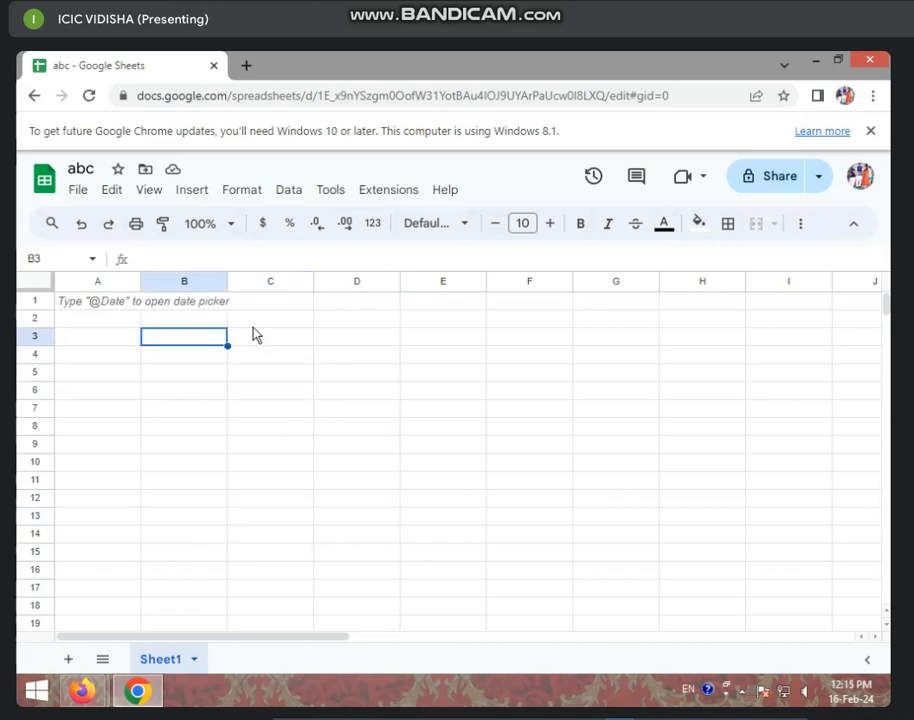
click(199, 320)
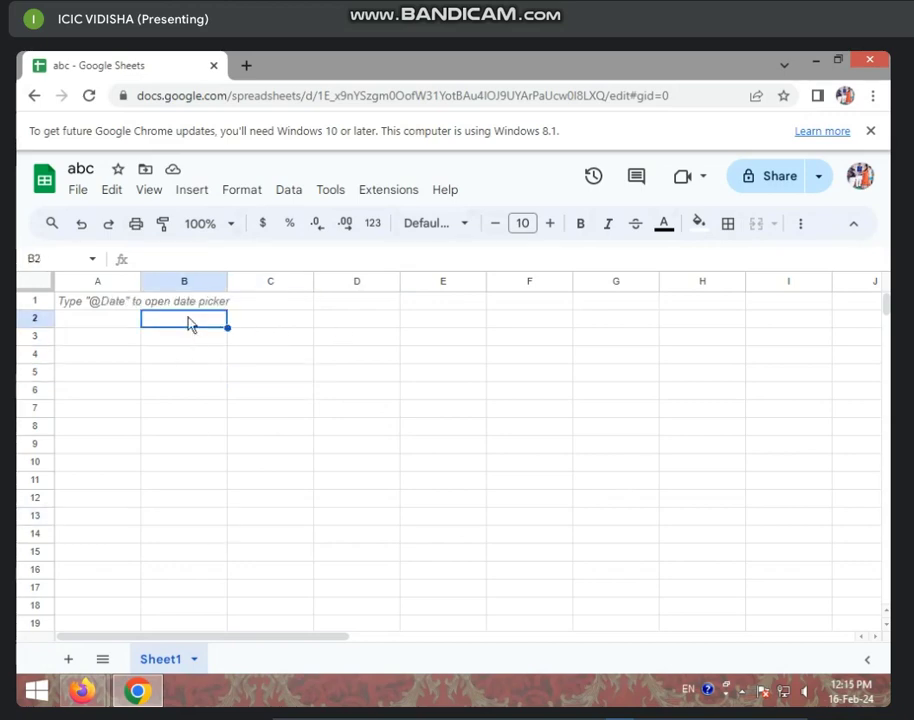
Merge the range B2:F3 into a single cell
mouse_move(321, 326)
mouse_down()
mouse_move(552, 329)
mouse_move(551, 342)
mouse_up()
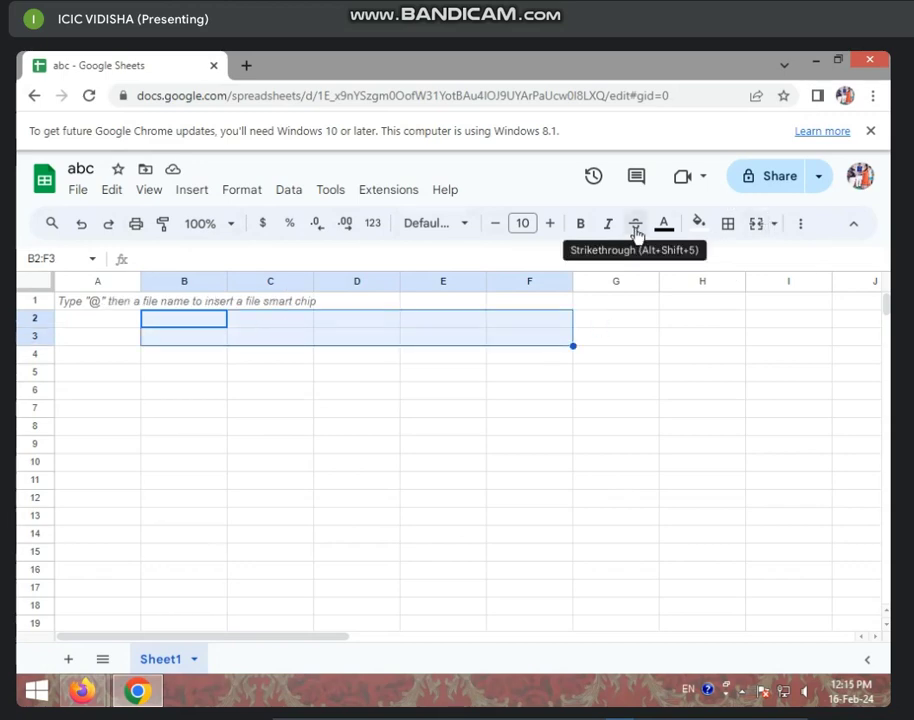
click(773, 227)
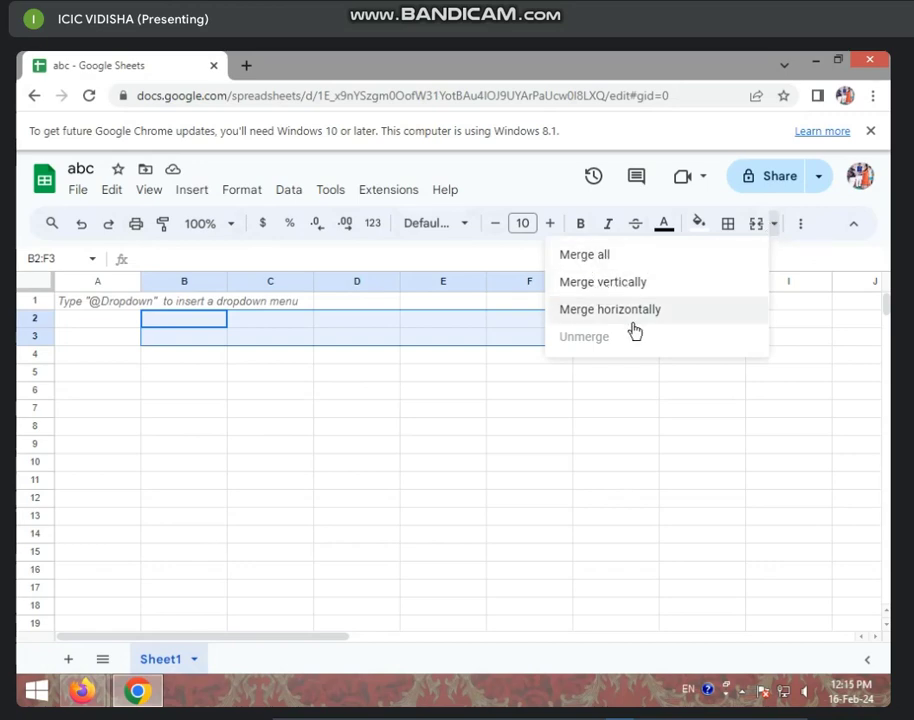
click(584, 256)
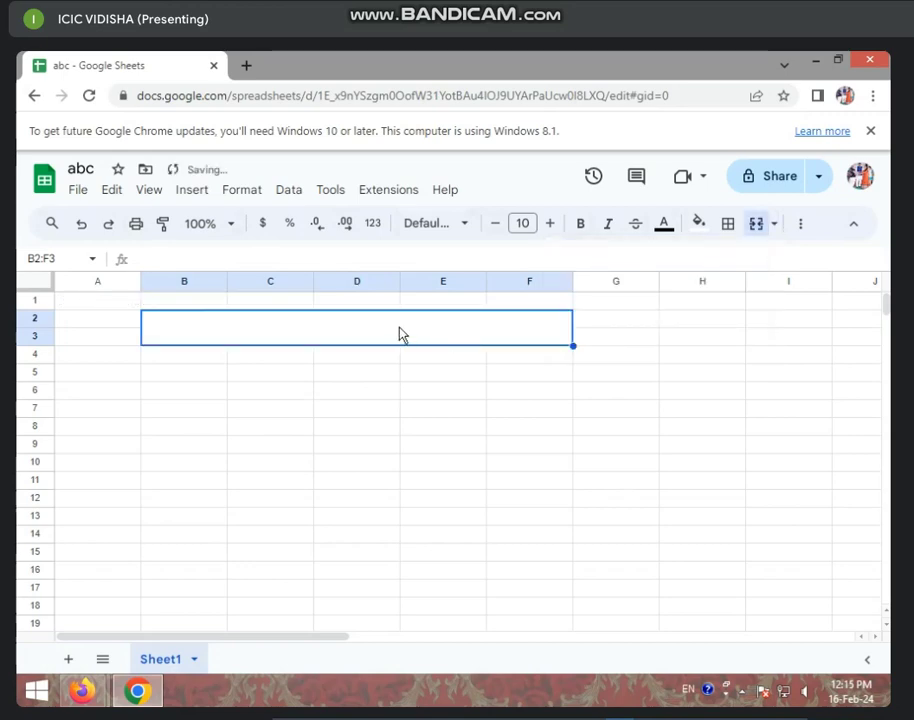
Look through the horizontal alignment and File menu options, then reselect the merged B2:F3 cell
click(801, 229)
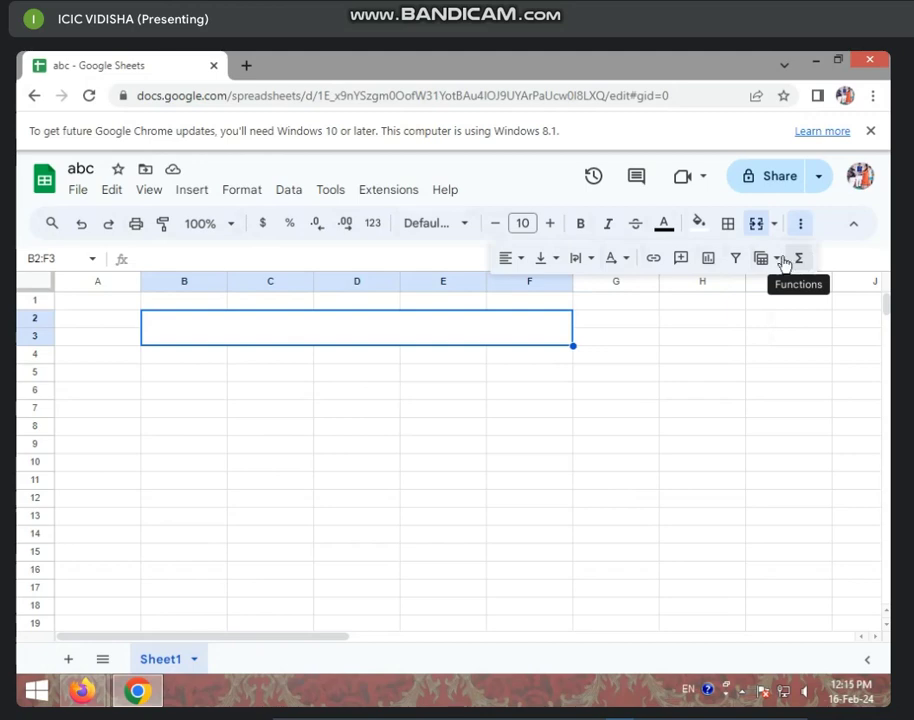
click(520, 262)
mouse_move(788, 281)
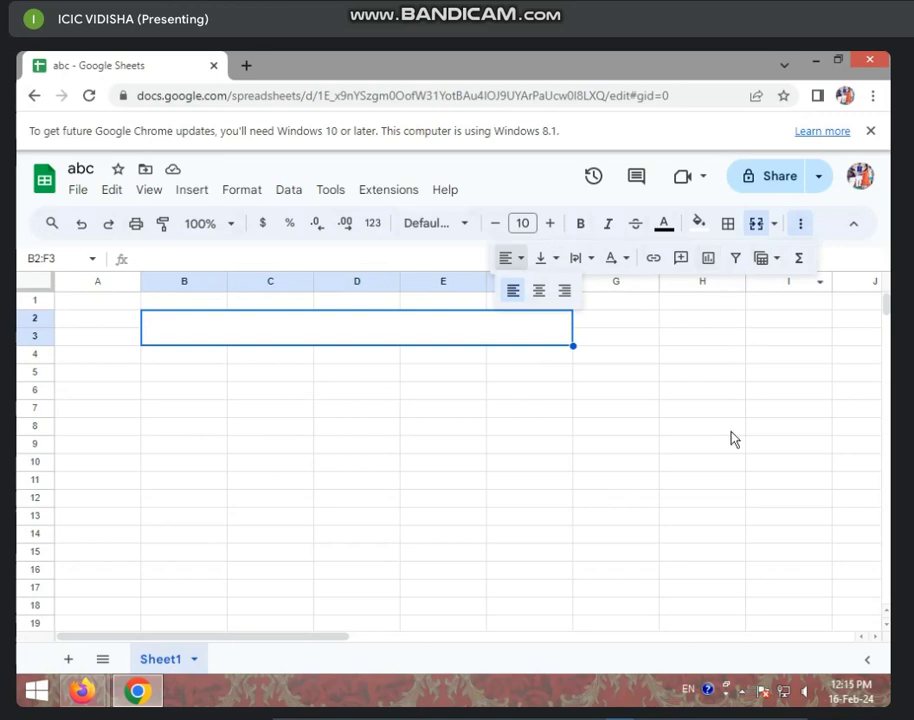
click(585, 452)
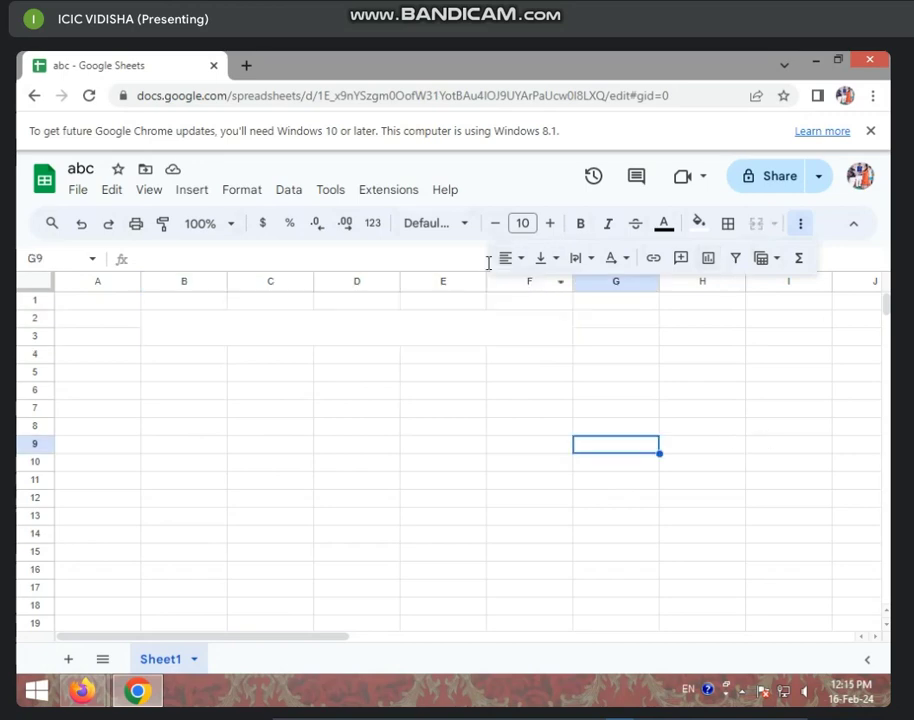
click(92, 195)
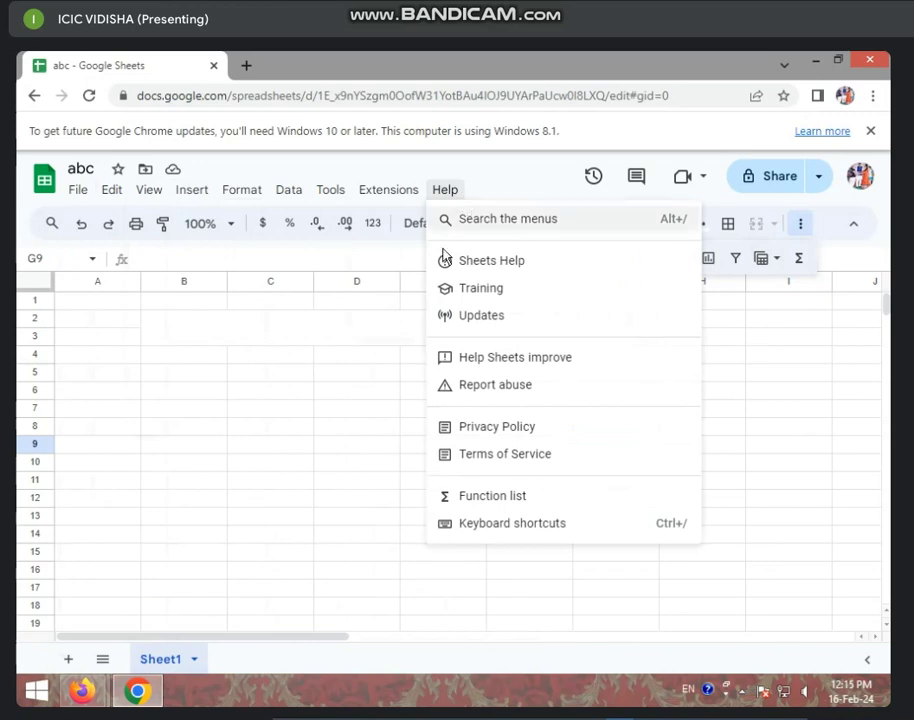
click(322, 427)
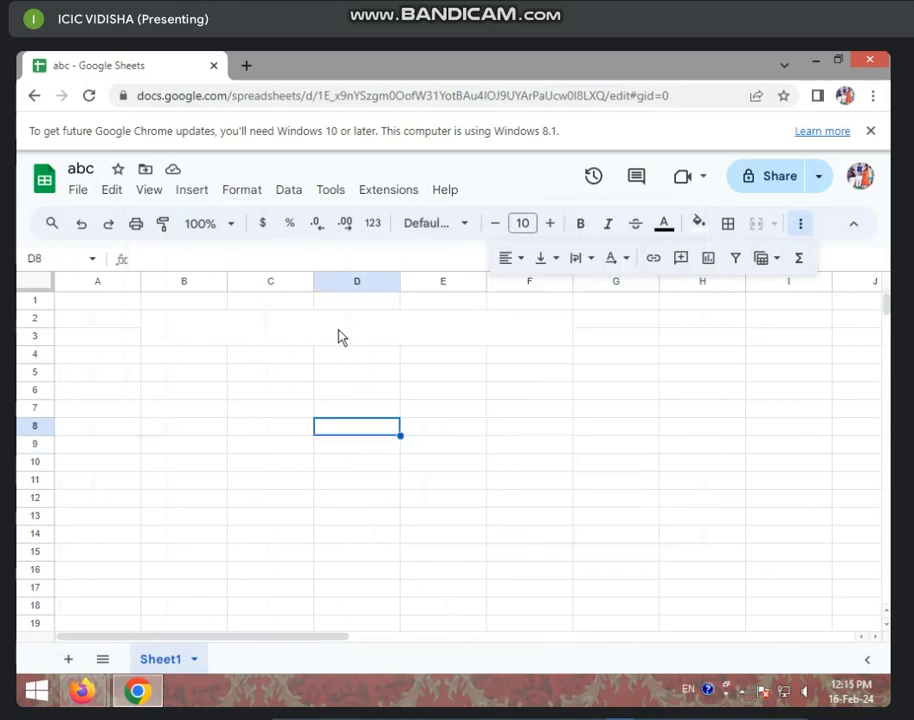
click(338, 337)
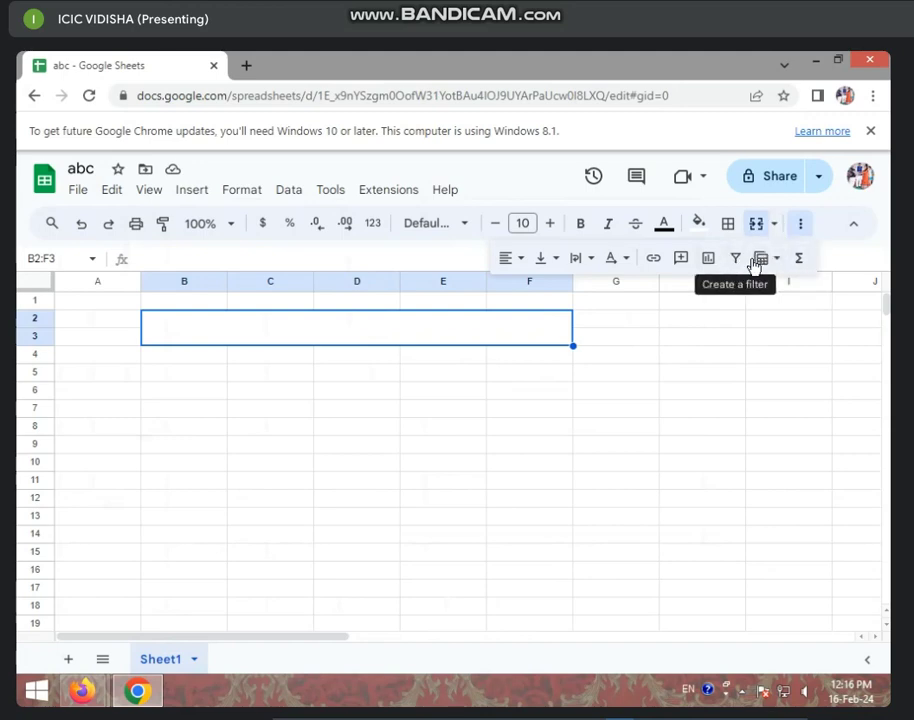
Post the comment 'ghfghghgfhgf' on the merged B2:F3 cell and reopen it to check
click(681, 258)
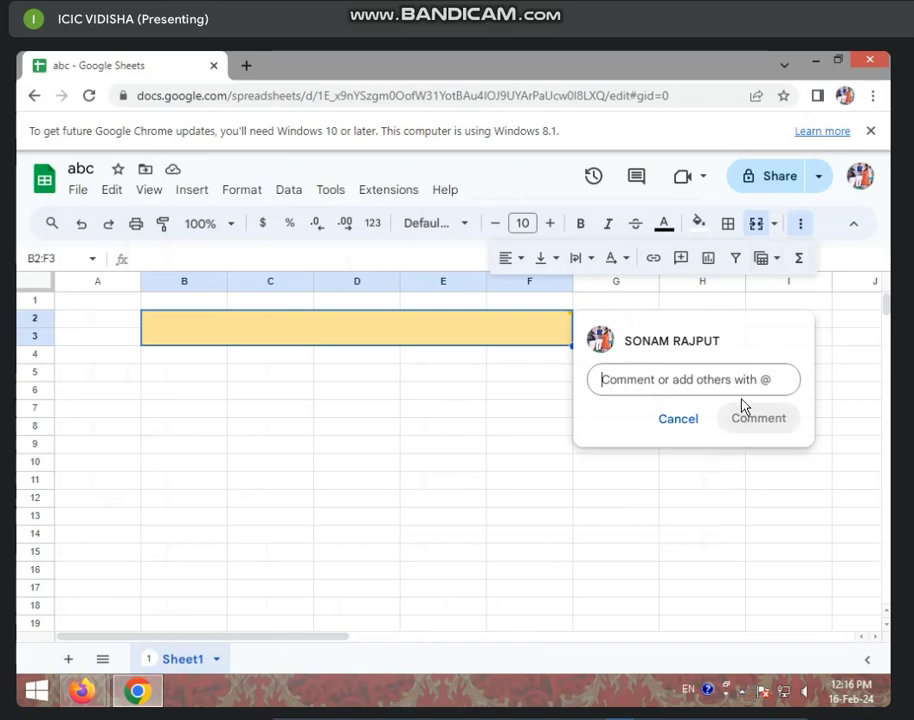
text(ghfghghgfhgf)
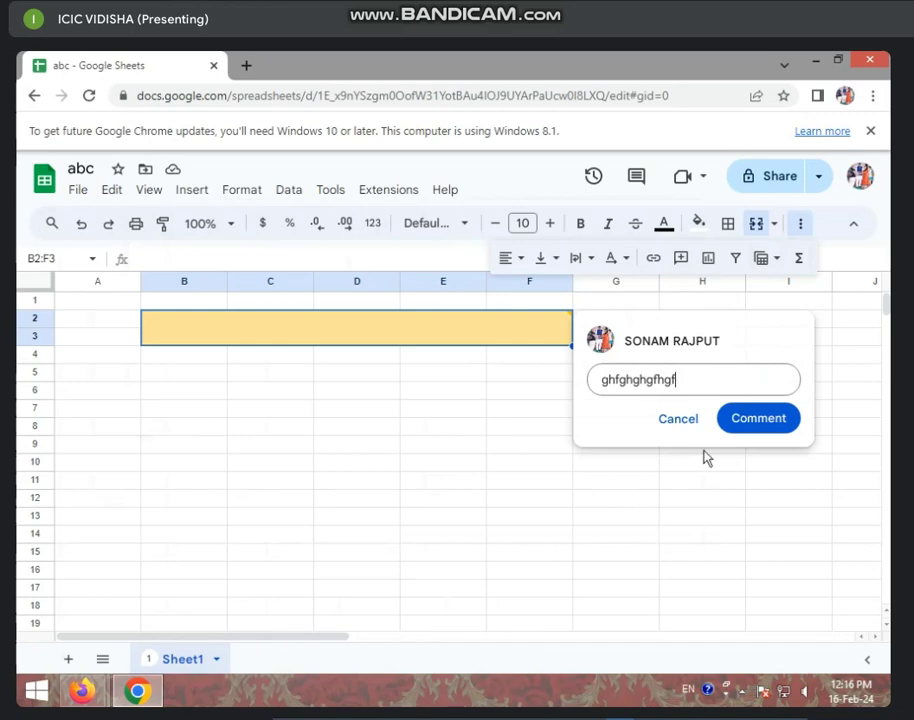
click(765, 424)
click(567, 484)
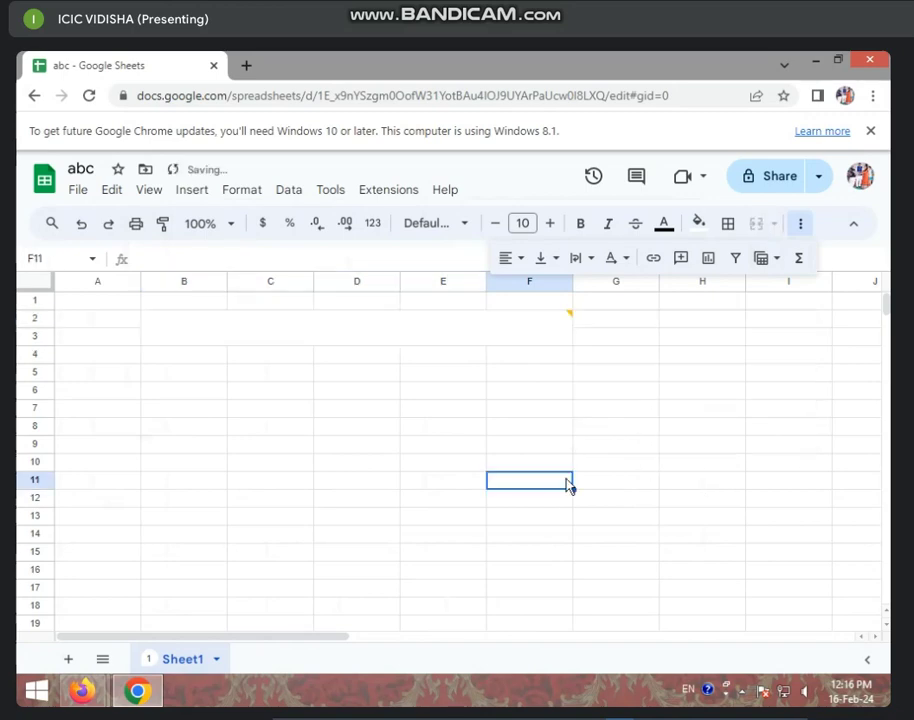
click(558, 327)
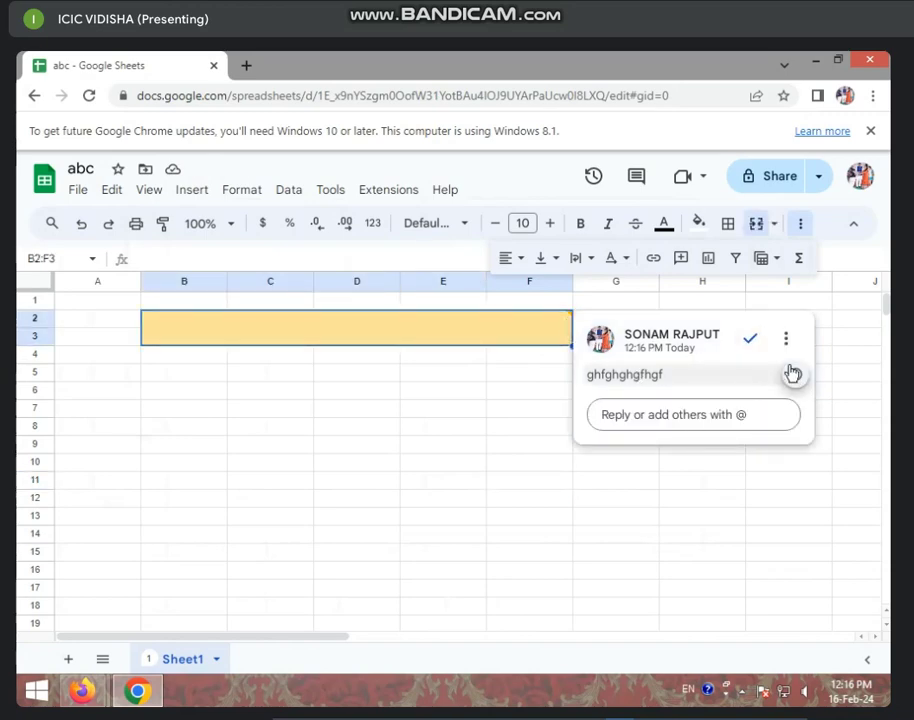
click(219, 433)
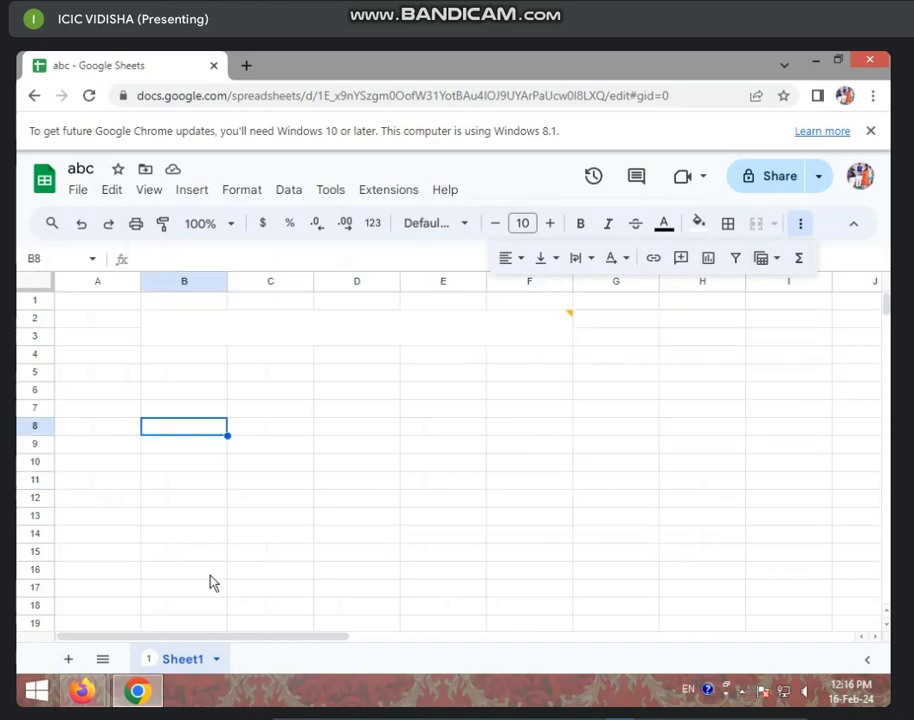
Add the comment 'dsfdfdfd' to cell A8
click(127, 428)
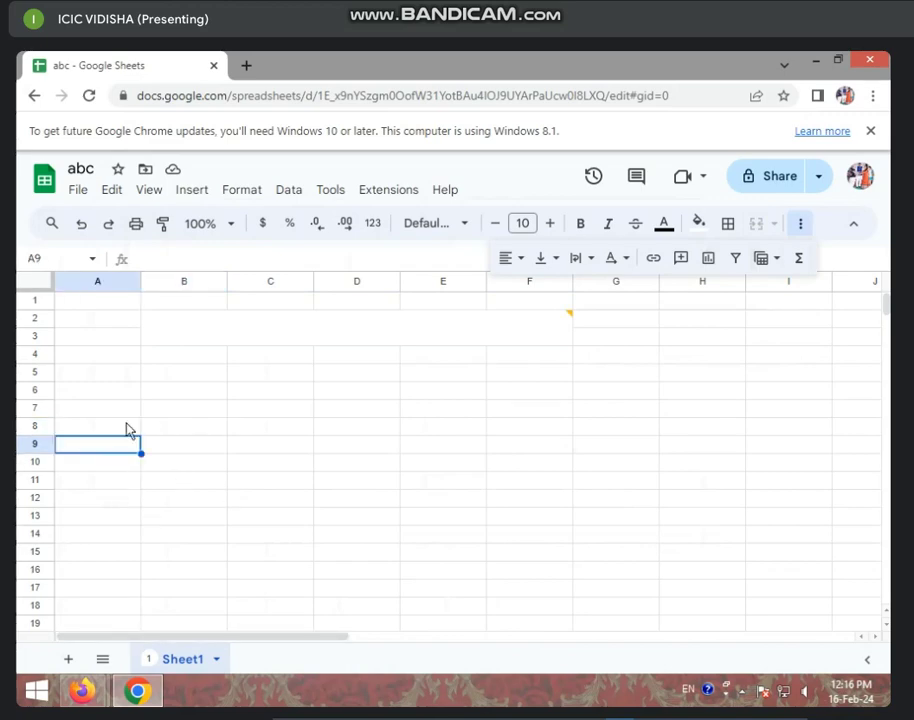
click(681, 258)
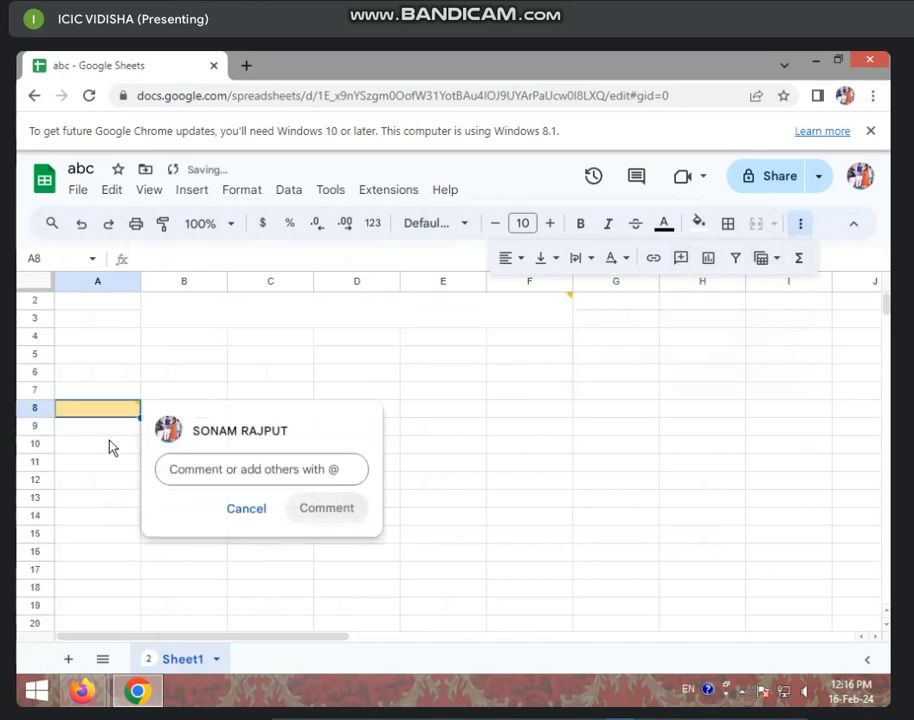
text(dsfdfd)
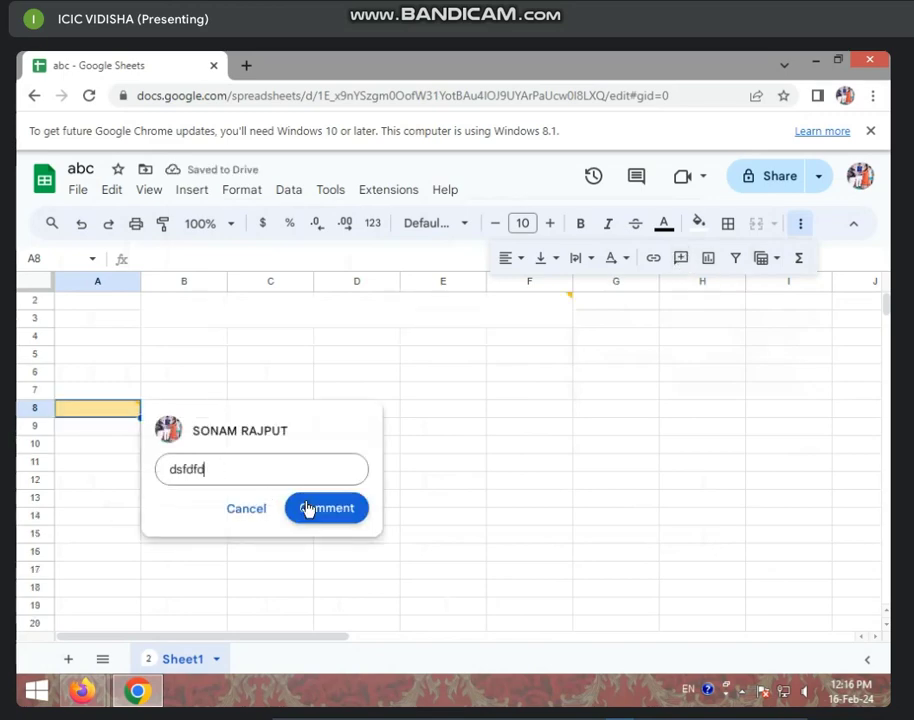
text(fd)
click(318, 508)
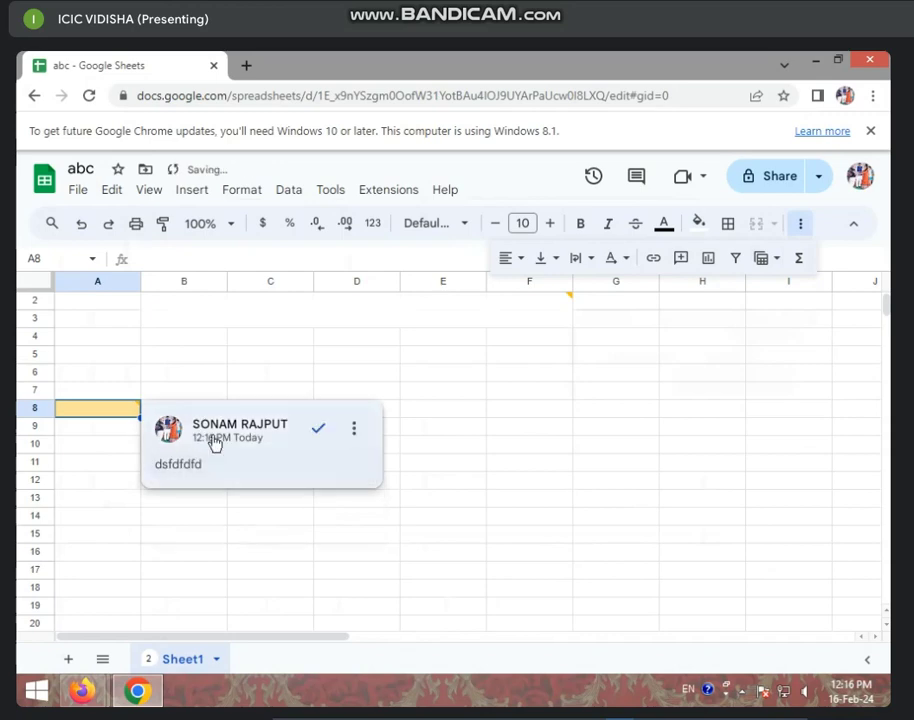
click(655, 418)
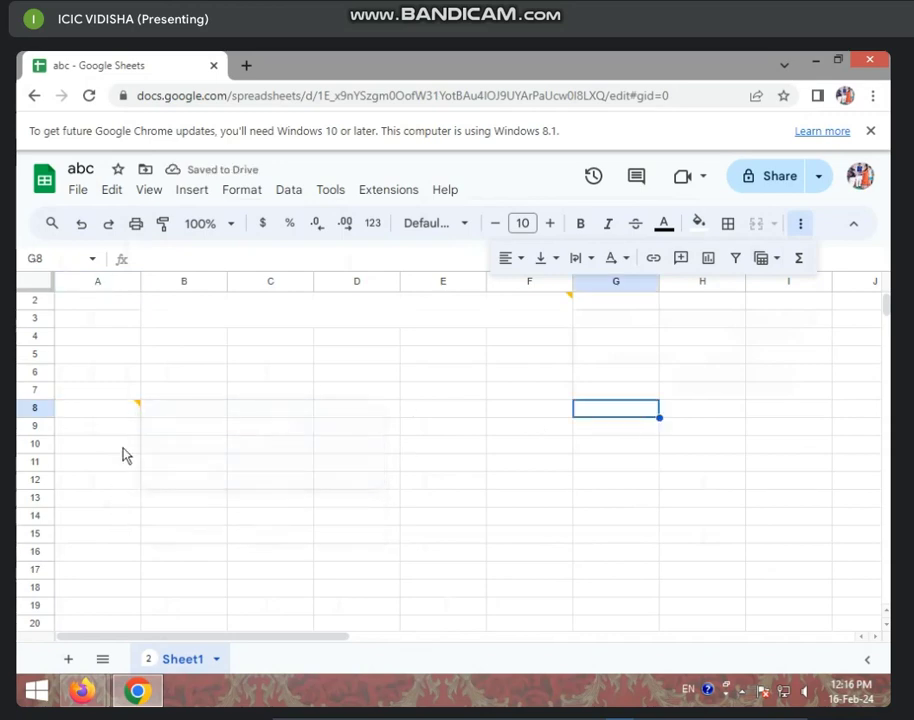
mouse_move(137, 403)
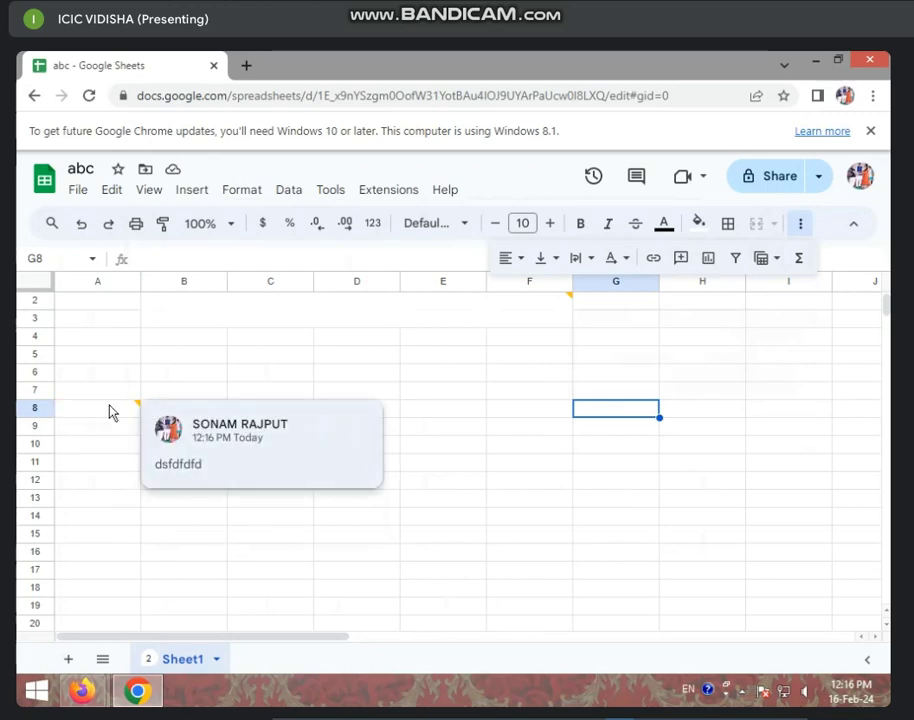
Delete the comment thread on cell A8
click(116, 411)
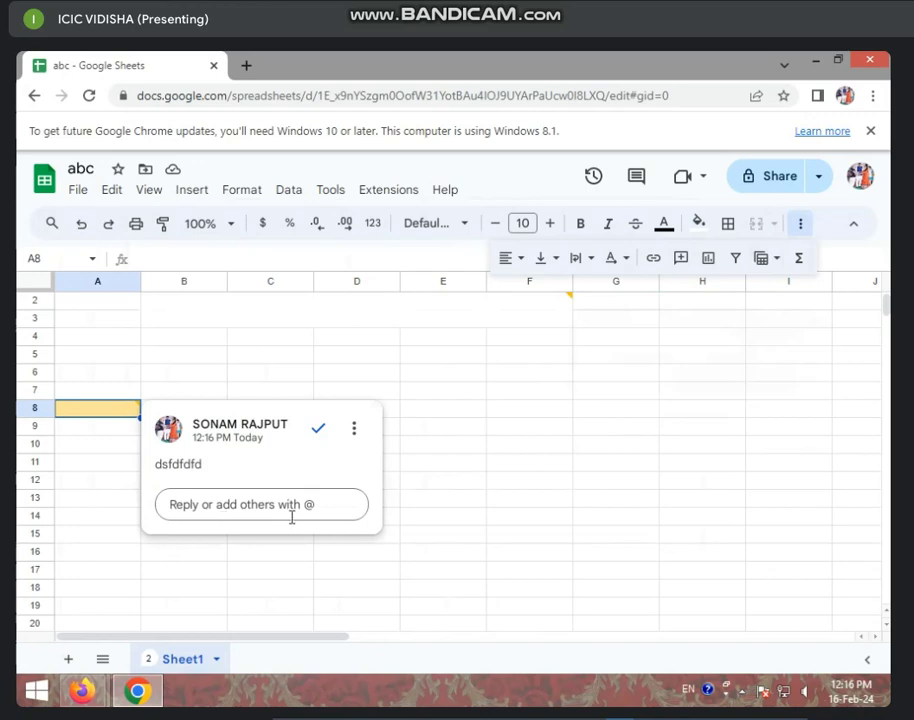
click(232, 504)
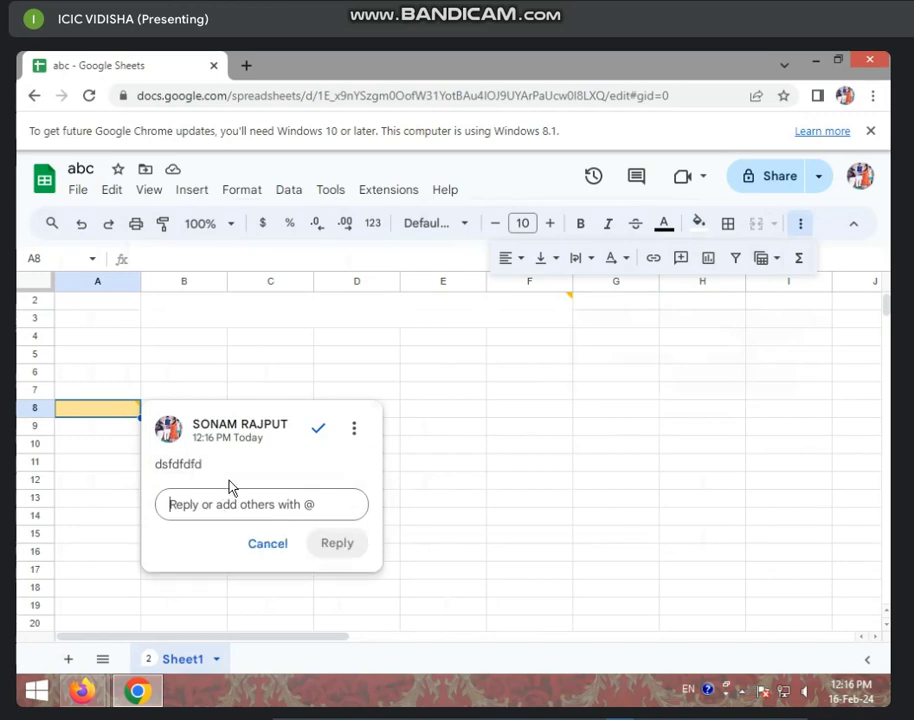
click(354, 428)
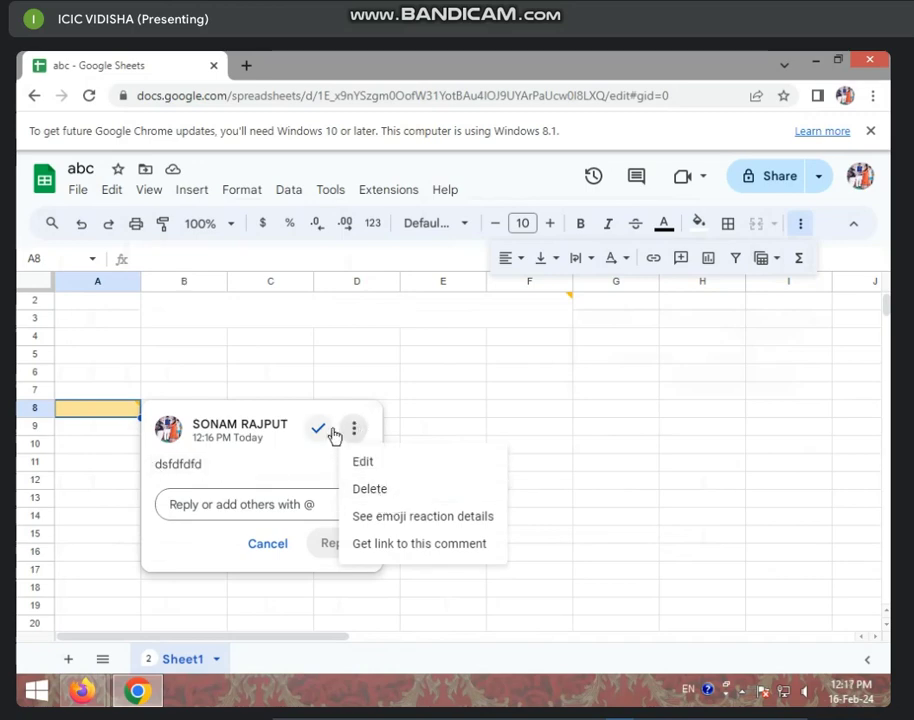
click(378, 489)
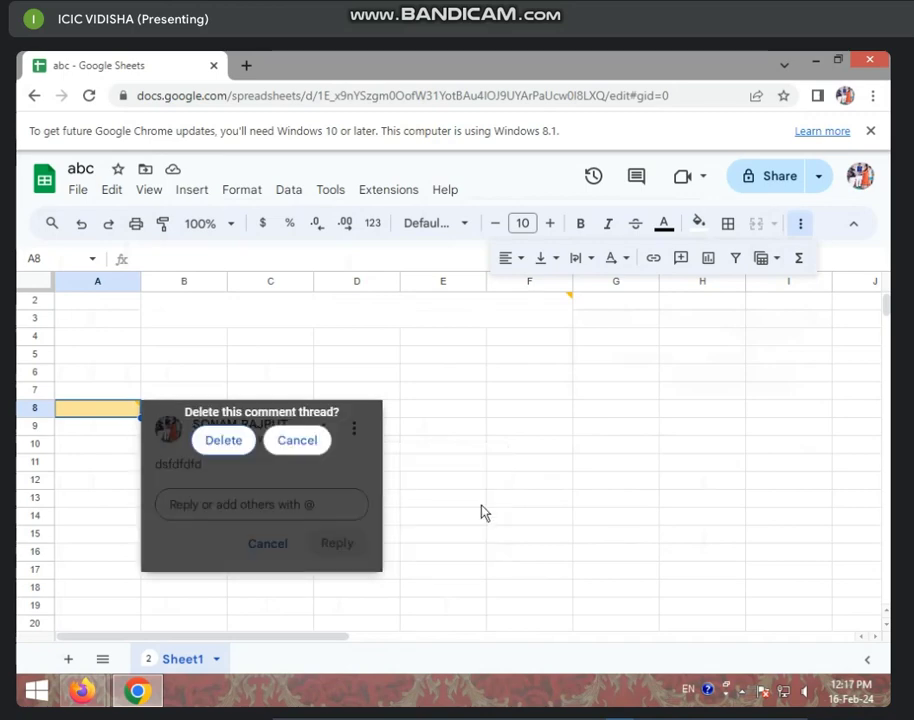
click(242, 453)
click(255, 463)
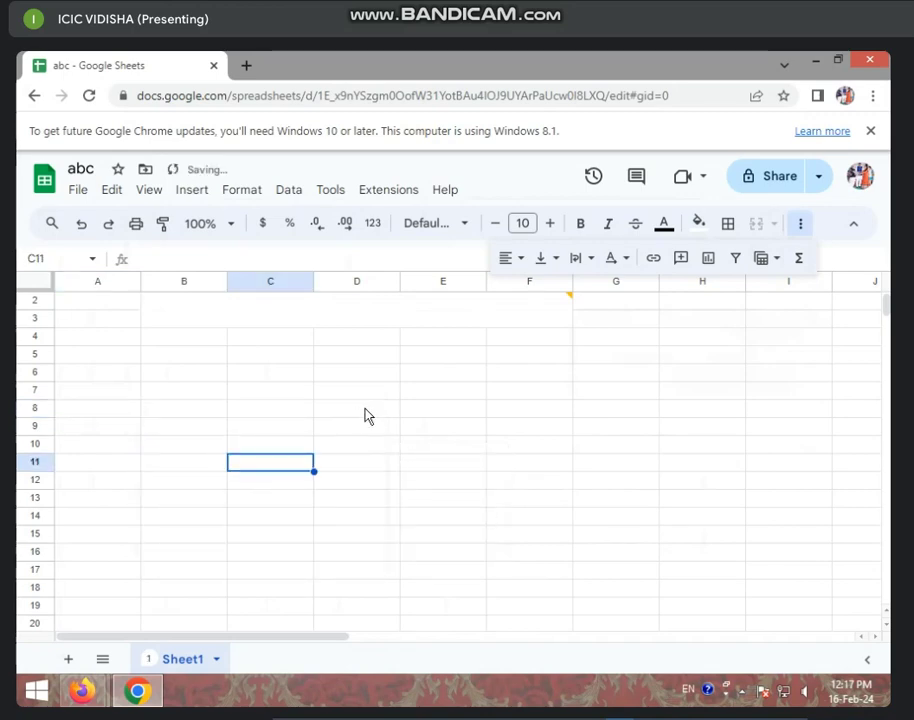
Delete the 'ghfghghgfhgf' comment thread on the merged B2:F3 cell
scroll(563, 316, up, 1)
click(558, 304)
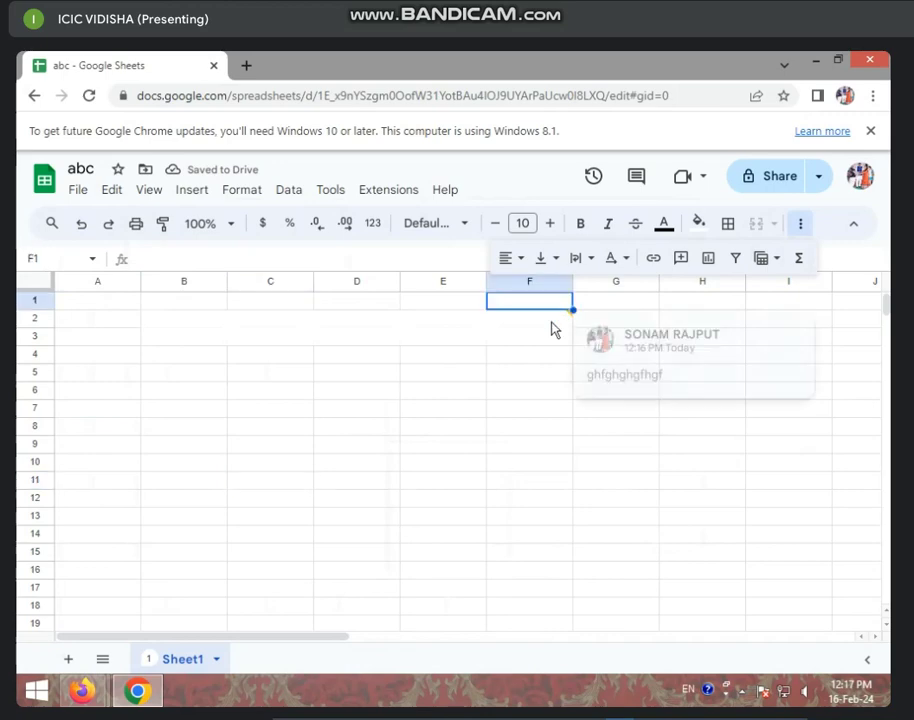
click(553, 328)
right_click(553, 329)
click(590, 345)
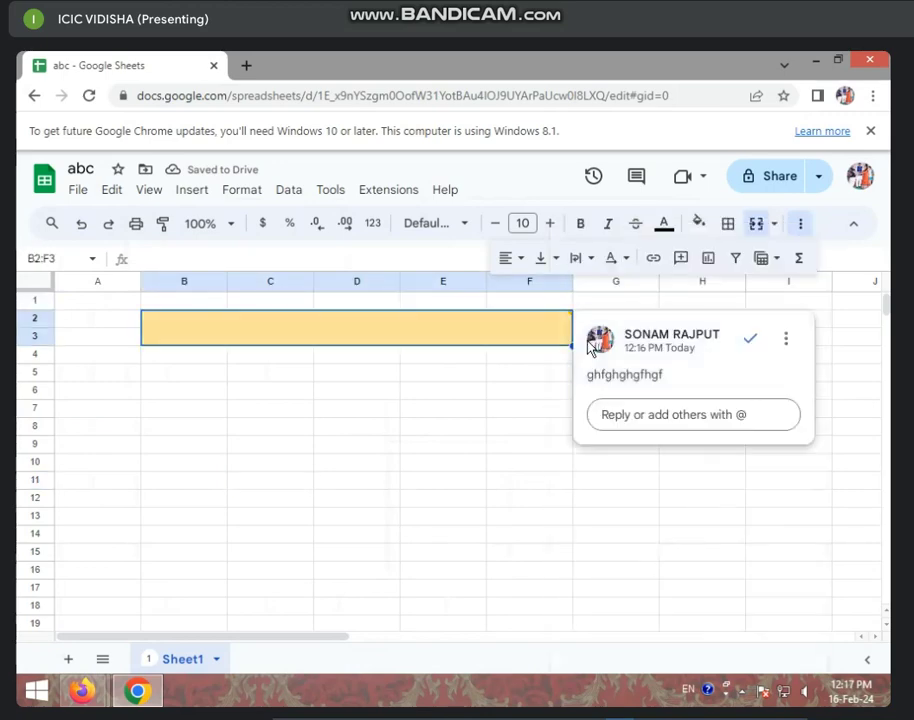
click(786, 339)
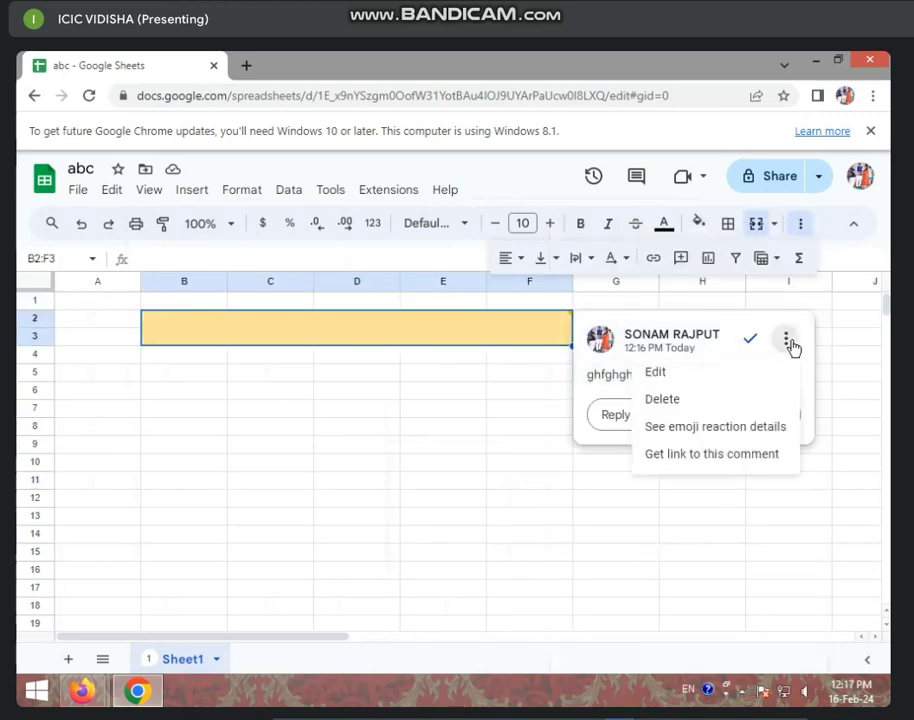
click(686, 401)
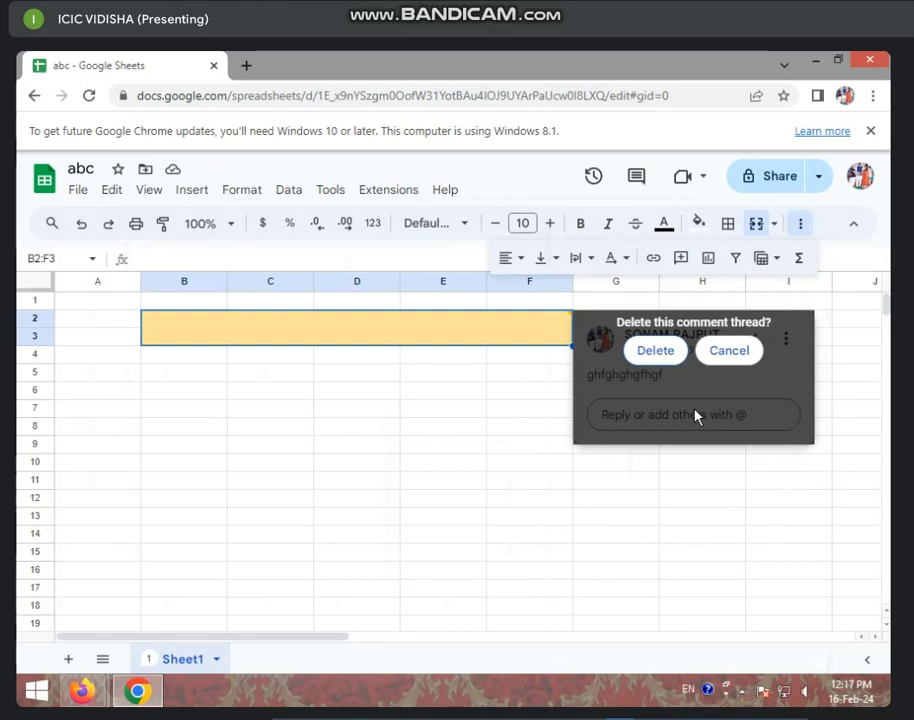
click(657, 350)
click(466, 412)
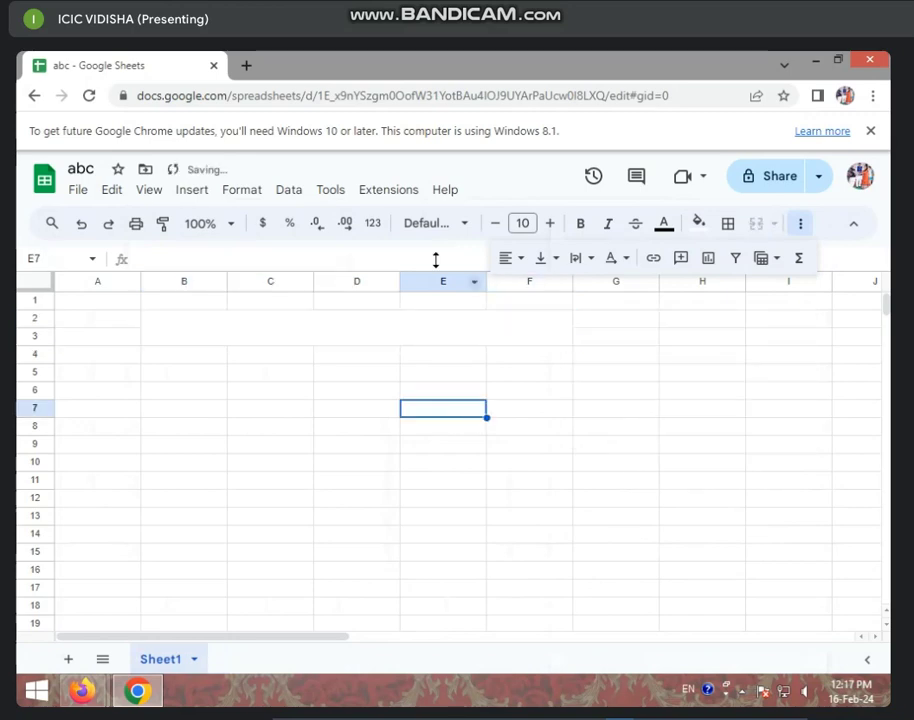
Enter 'ghgfhfg' in cell B4 and 'h' in cell B7
click(53, 228)
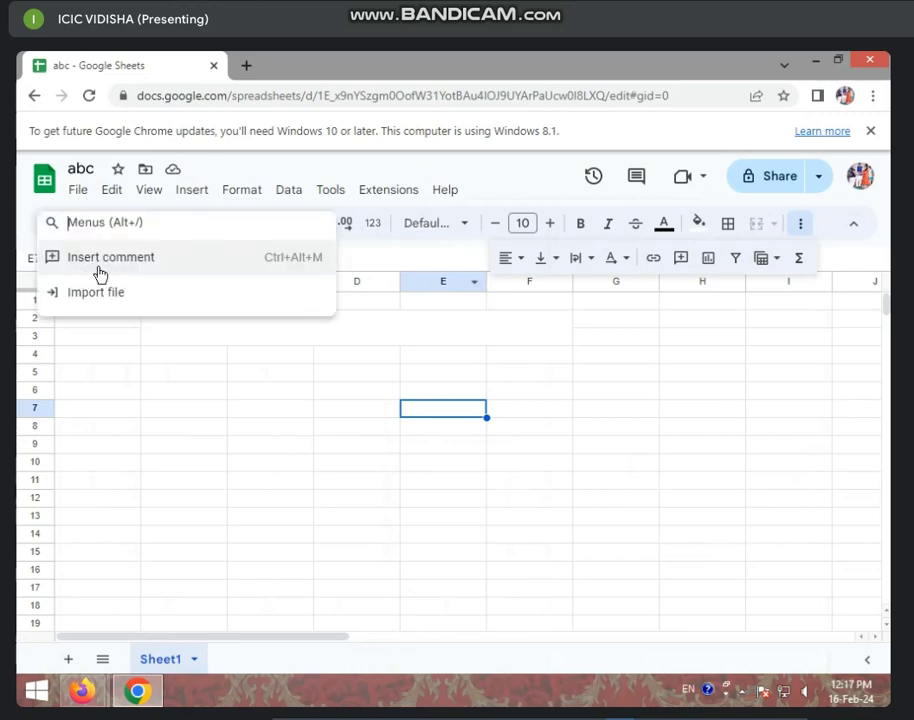
click(172, 361)
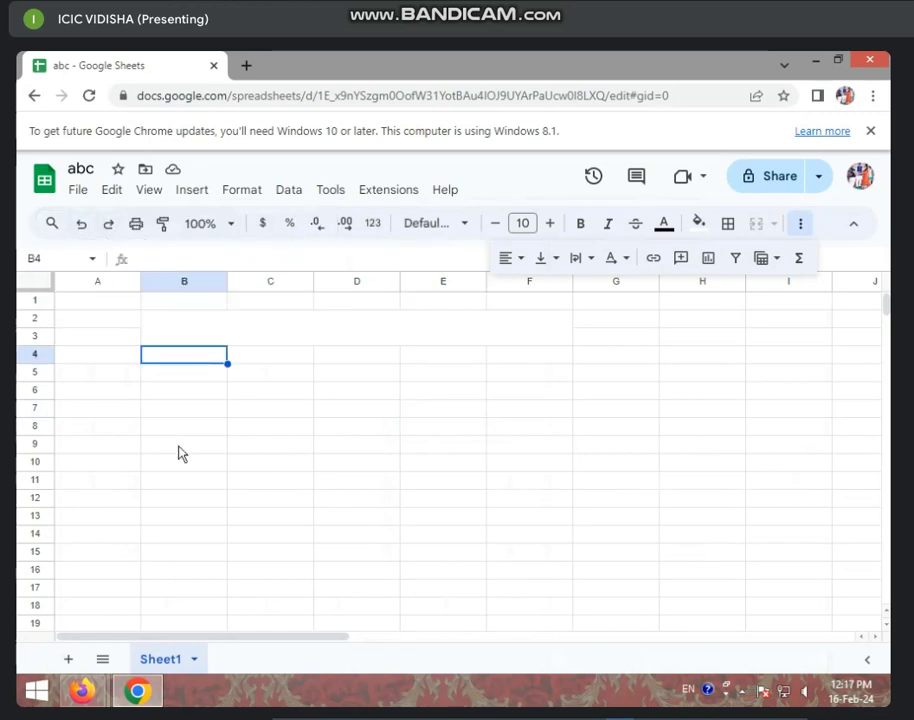
text(ghgfhfg)
click(186, 408)
text(h)
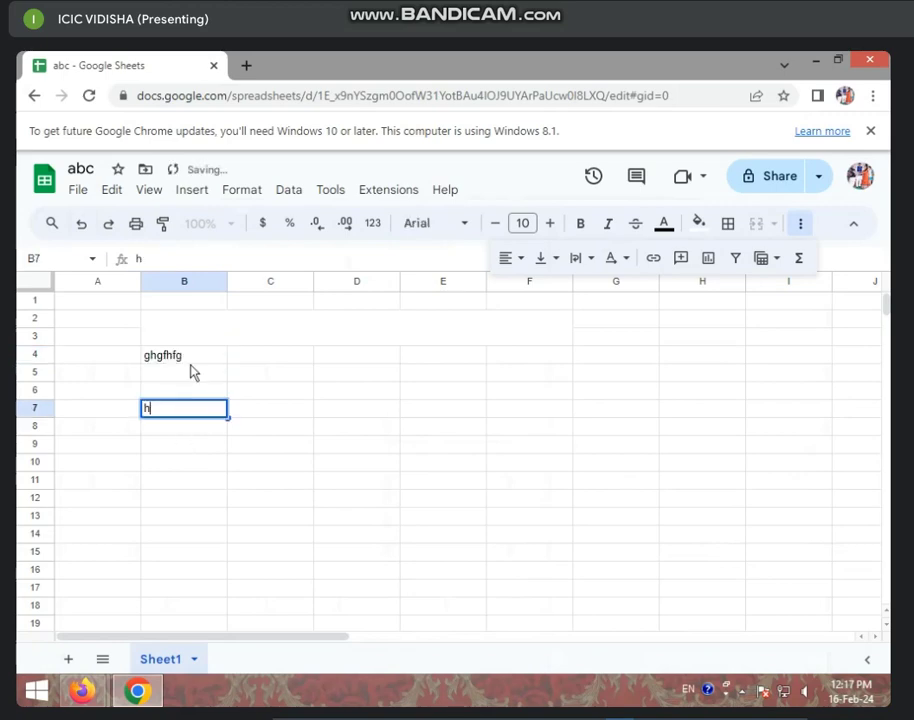
Clear B4 and restore it with Ctrl+Z, then undo and redo the 'h' in B7
click(191, 362)
key(Delete)
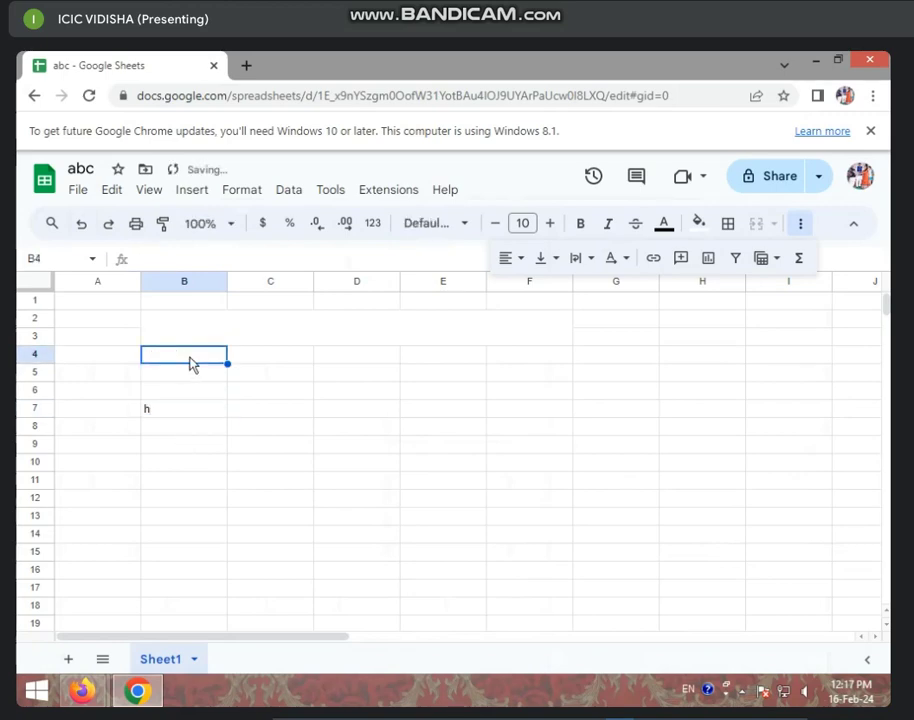
click(200, 416)
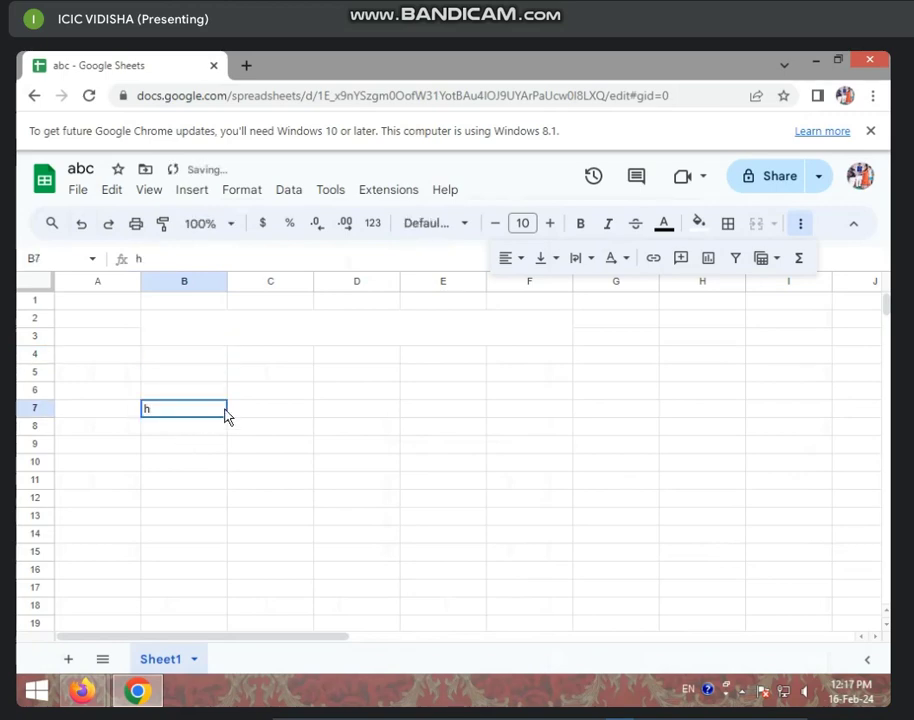
key(ctrl+z)
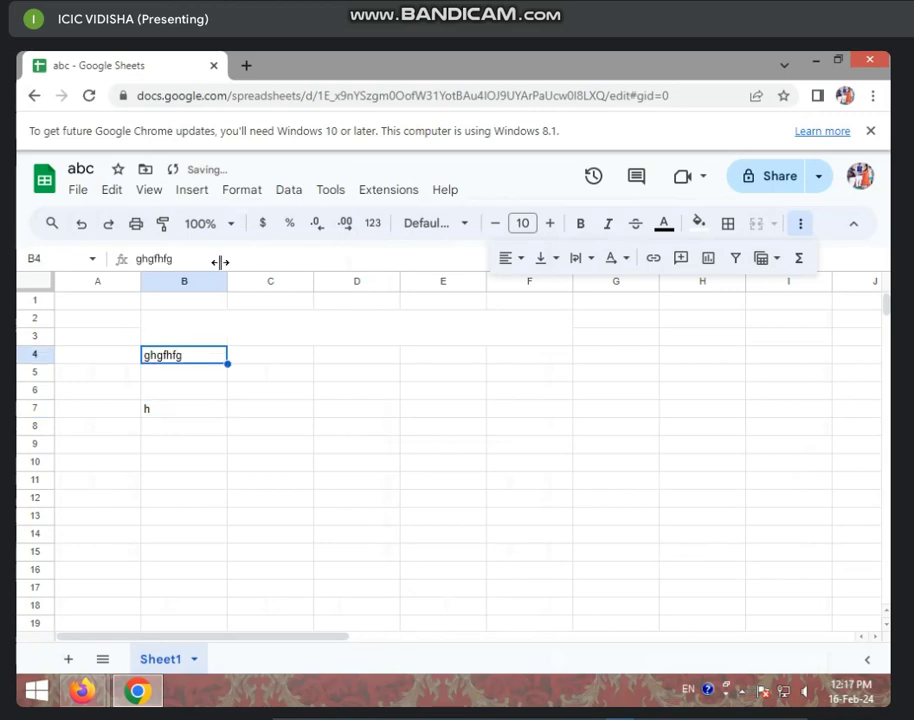
click(88, 230)
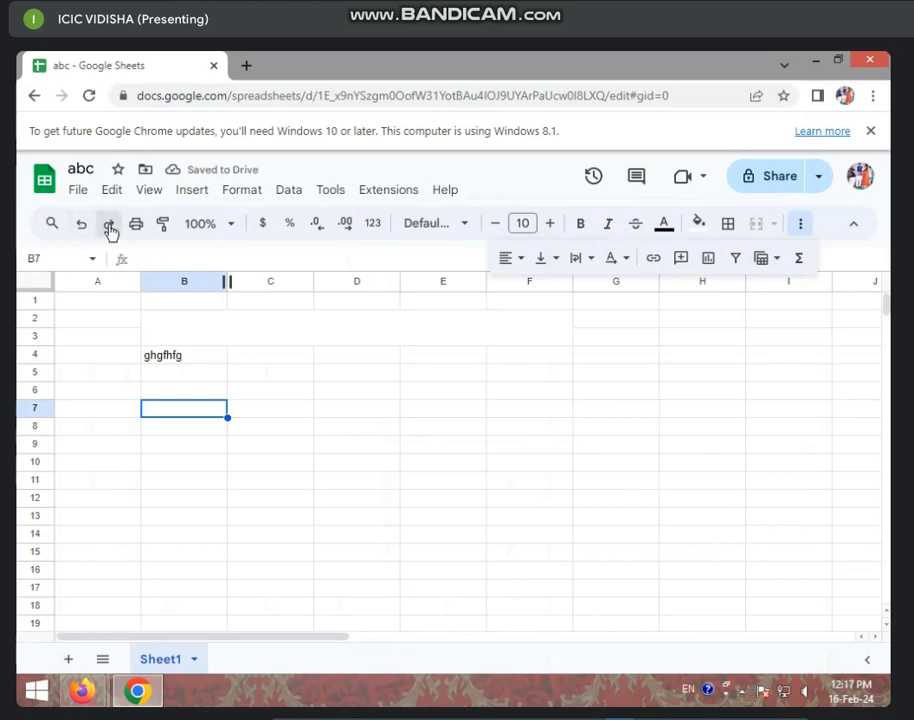
click(109, 229)
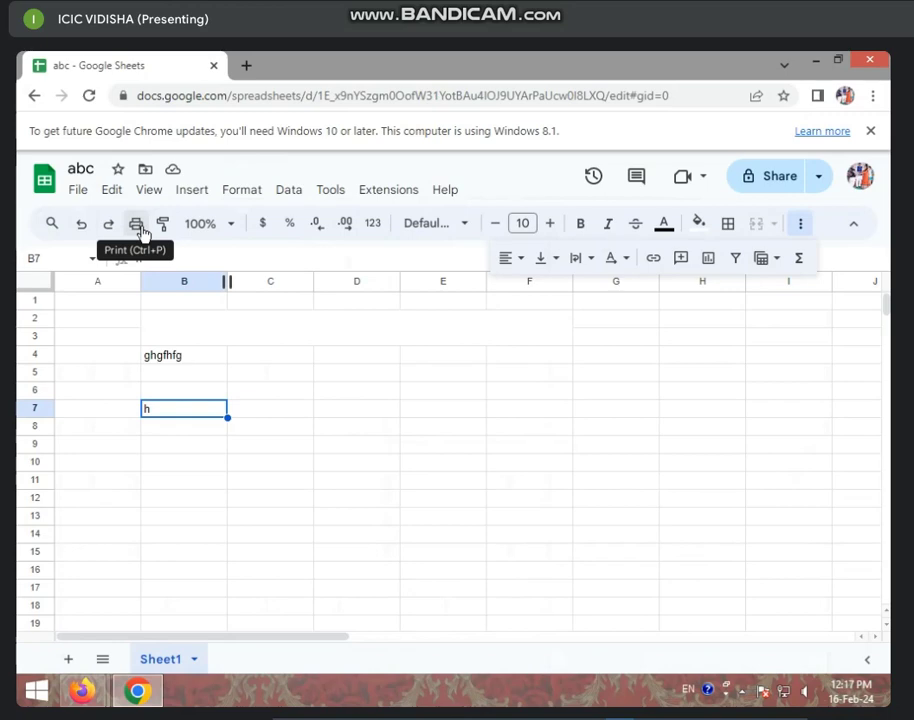
Bring up Print settings for the current sheet from the toolbar's Print button
click(141, 229)
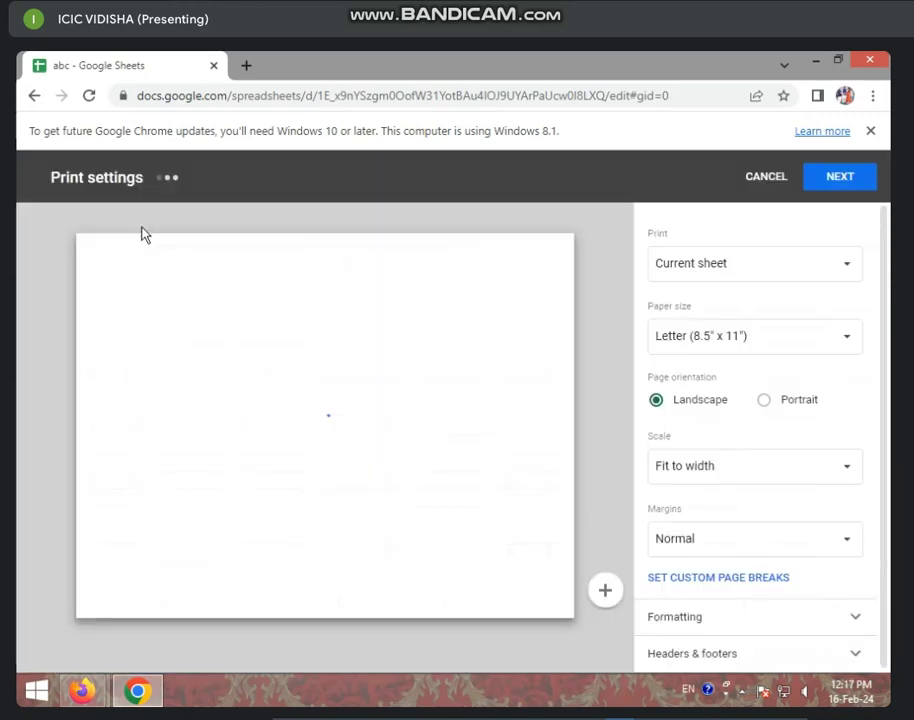